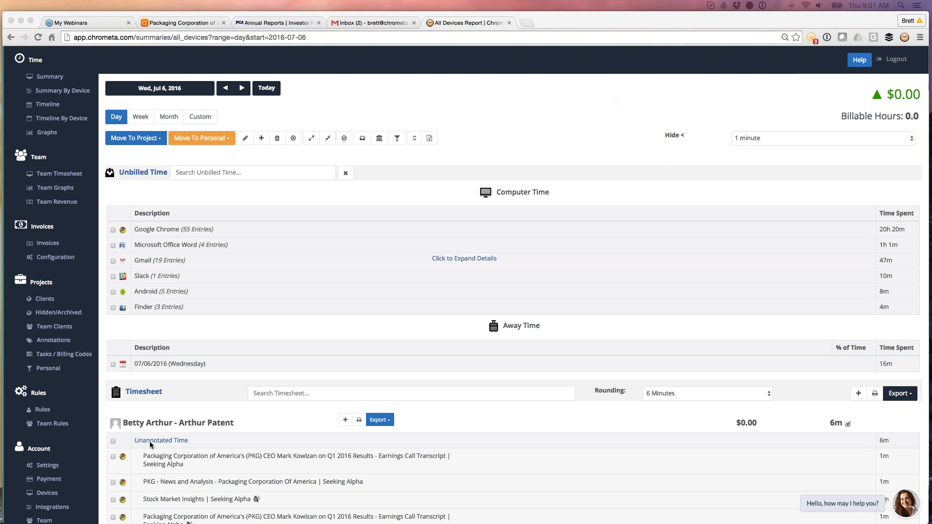
Collapse the timesheet and Unbilled Time sections of the daily summary, then expand the Microsoft Office Word entries
left_click(183, 383)
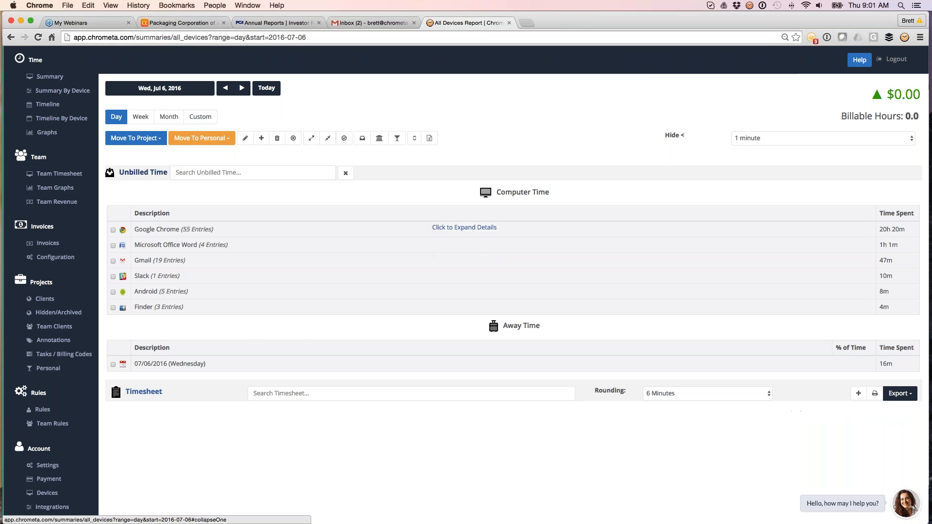
left_click(142, 173)
left_click(148, 173)
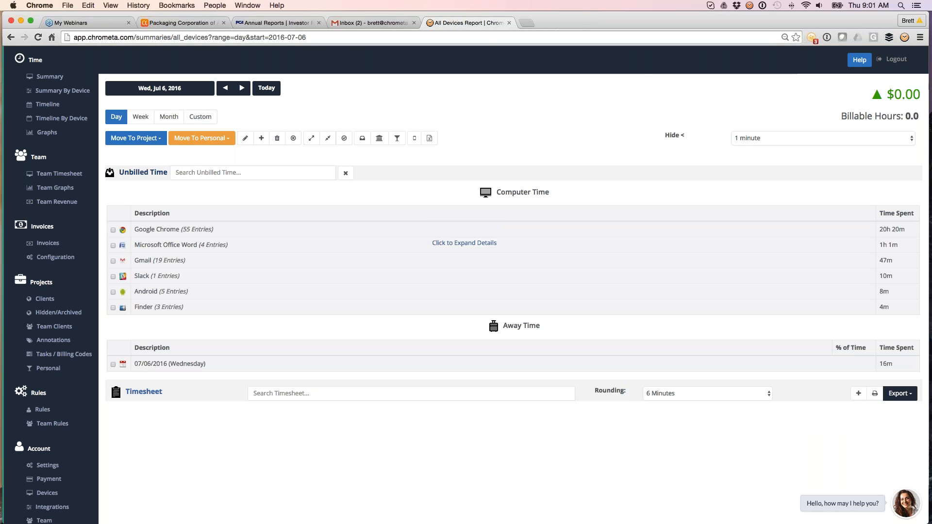
left_click(454, 246)
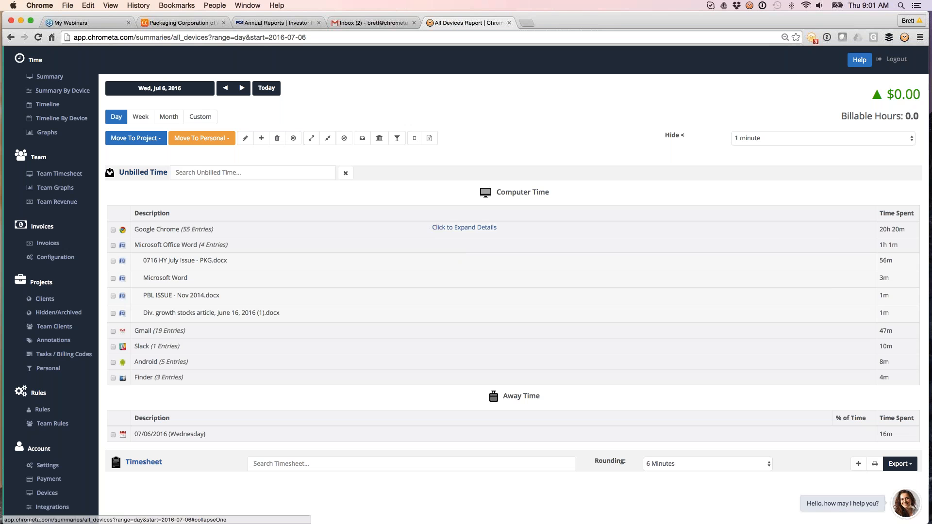
Toggle the Unbilled Time and Timesheet sections and the Microsoft Office Word entry details on the summary
left_click(146, 173)
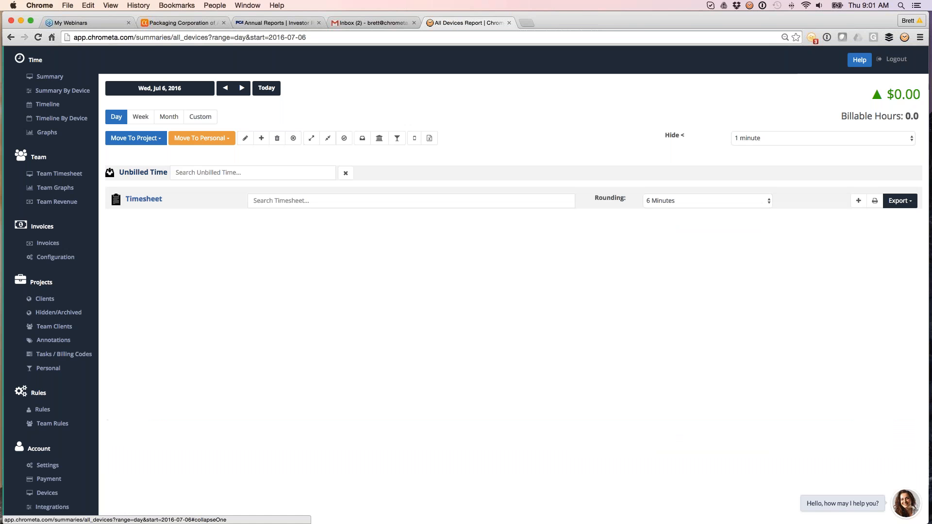
left_click(146, 199)
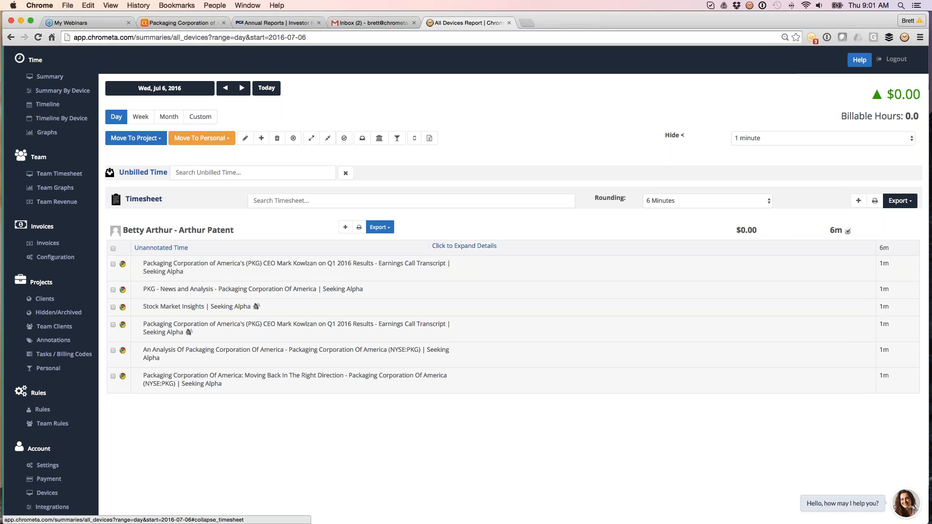
left_click(144, 205)
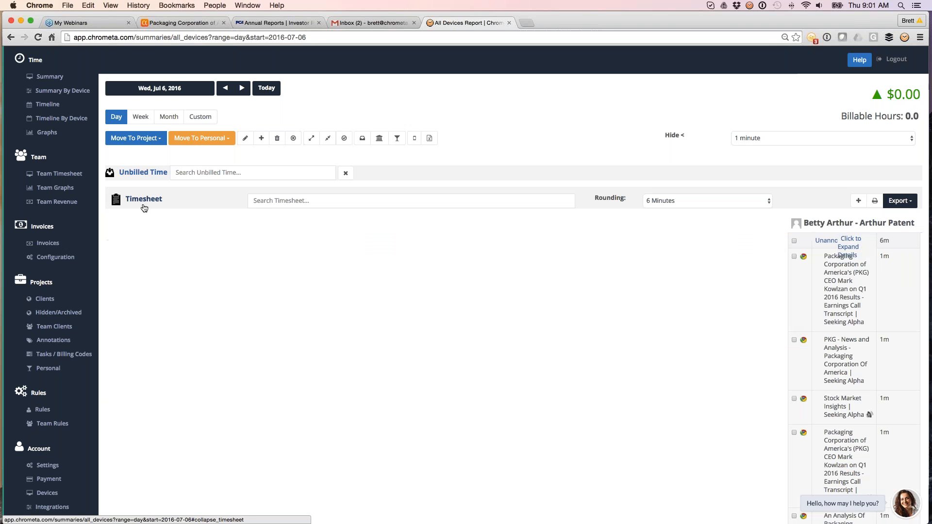
left_click(143, 173)
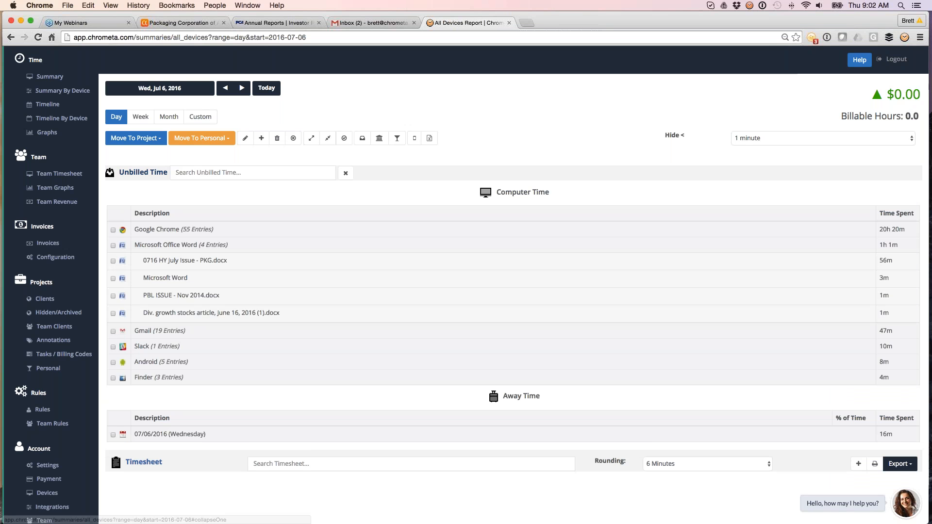
left_click(421, 245)
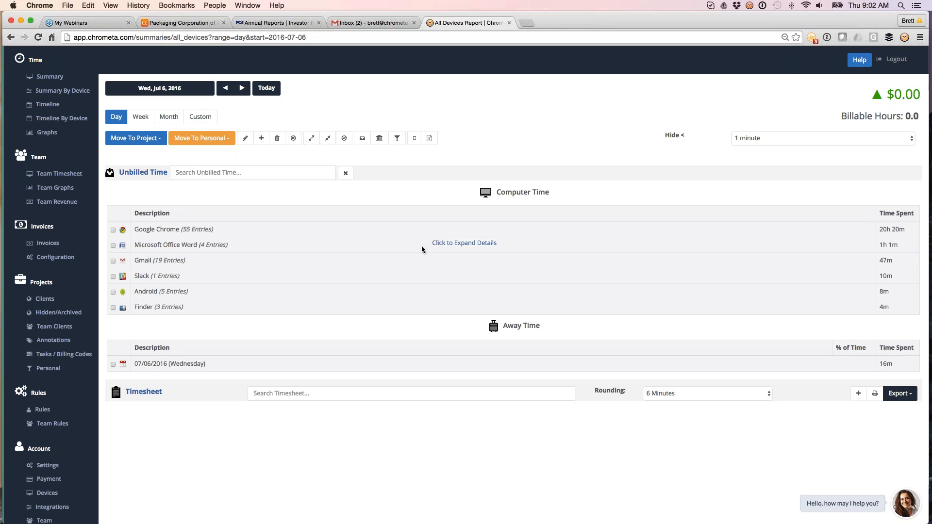
left_click(421, 245)
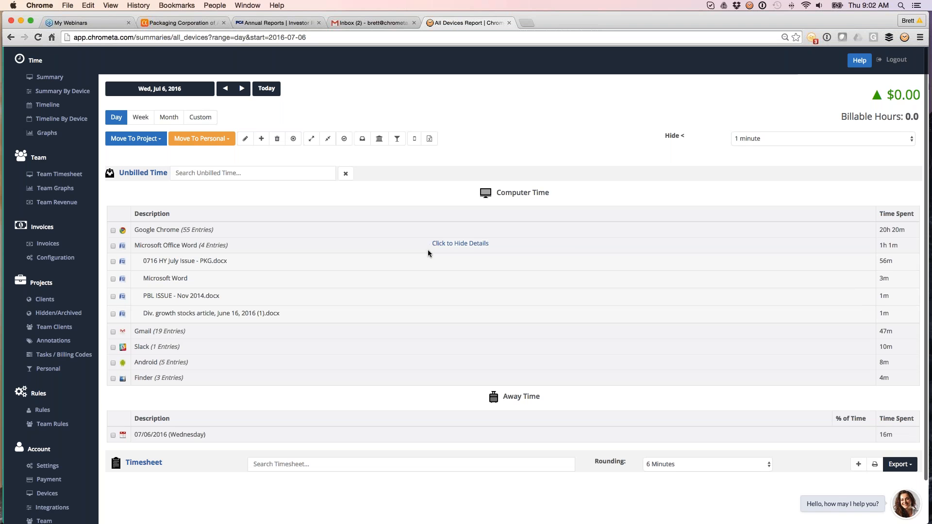
Expand the Gmail entries under Computer Time and select the Demo Request email entry
scroll(427, 253, "down", 1)
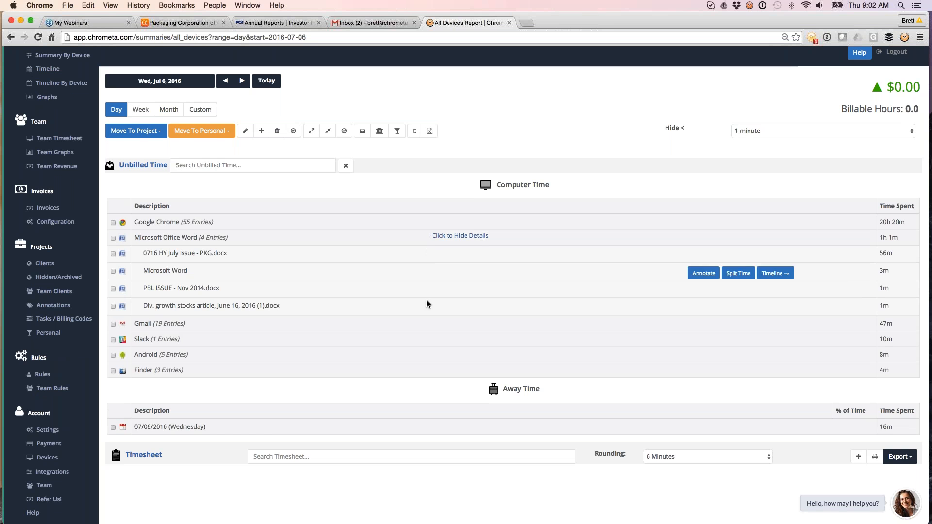
left_click(413, 243)
left_click(412, 253)
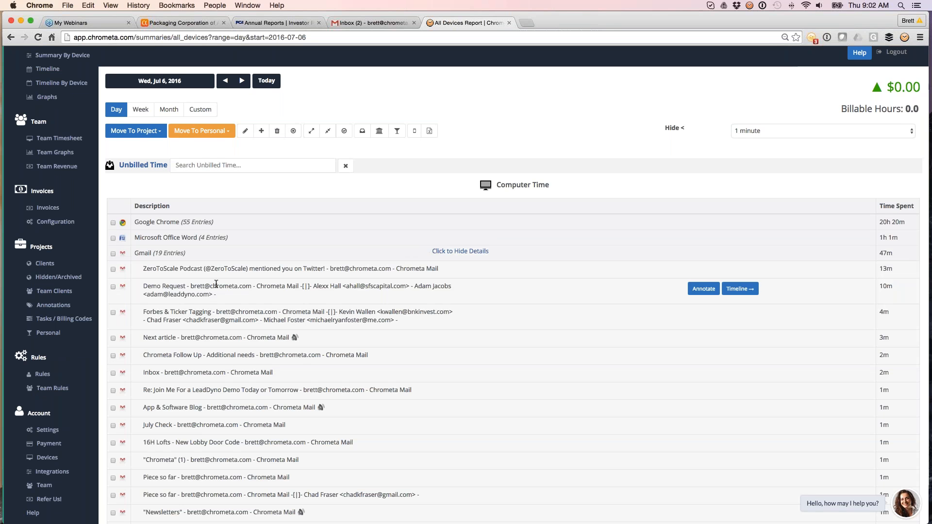
left_click(113, 287)
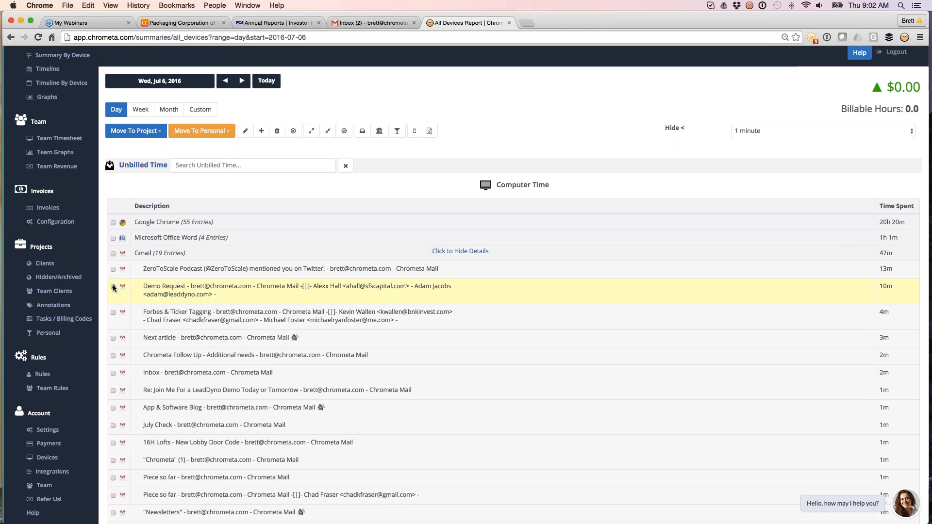
left_click(113, 287)
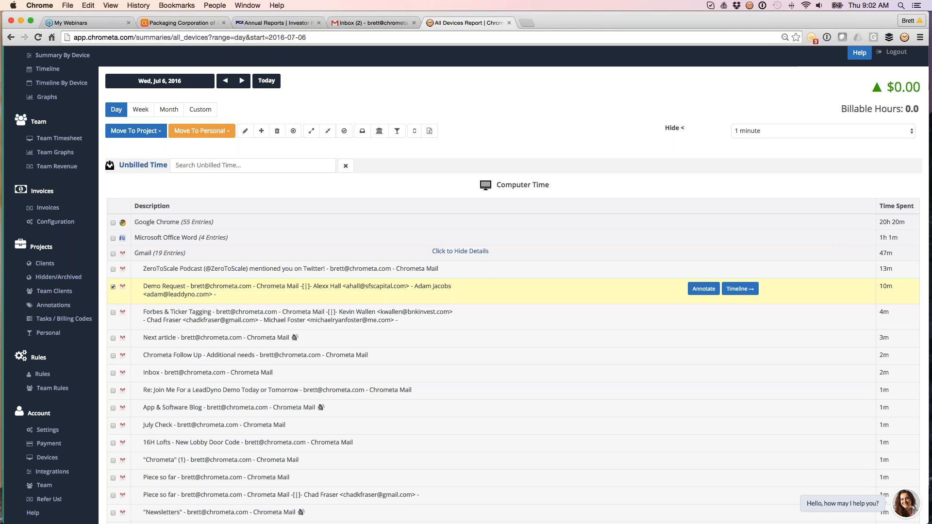
left_click(460, 250)
left_click(460, 251)
Open the Timeline view and scroll through the day's timestamped activities
scroll(40, 108, "up", 2)
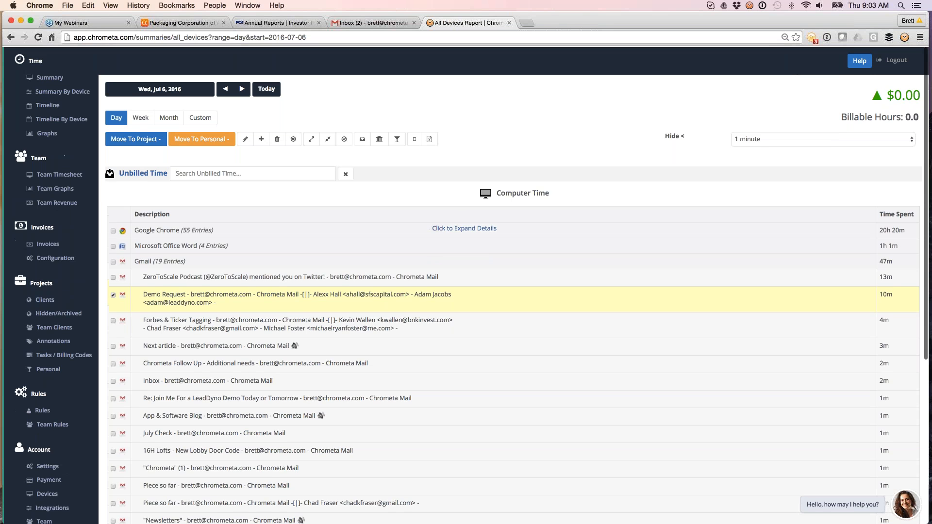
left_click(40, 108)
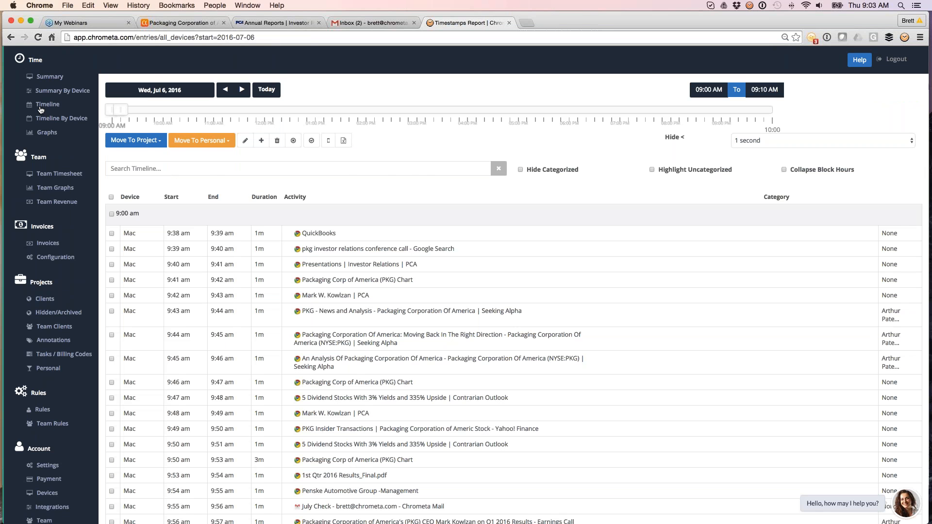
scroll(466, 292, "down", 3)
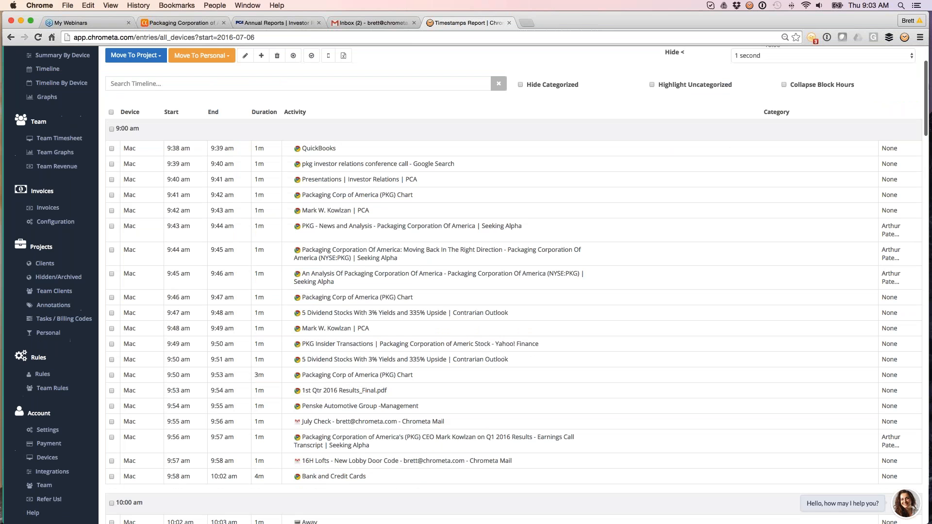
scroll(514, 286, "down", 4)
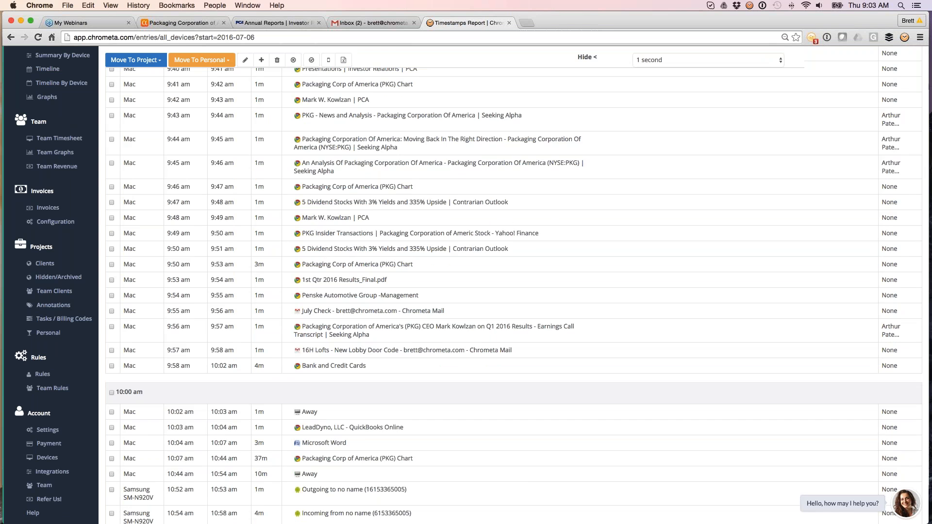
scroll(514, 291, "down", 3)
scroll(514, 291, "down", 7)
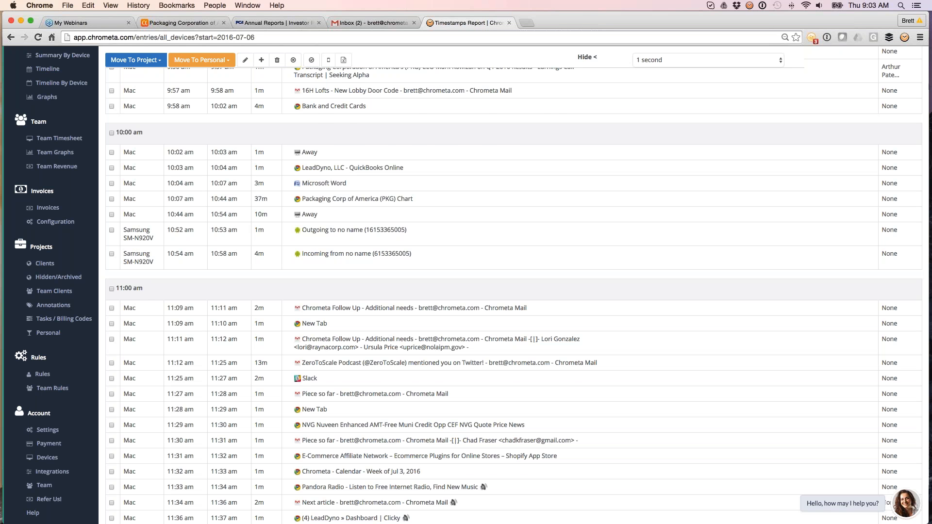
scroll(514, 291, "up", 2)
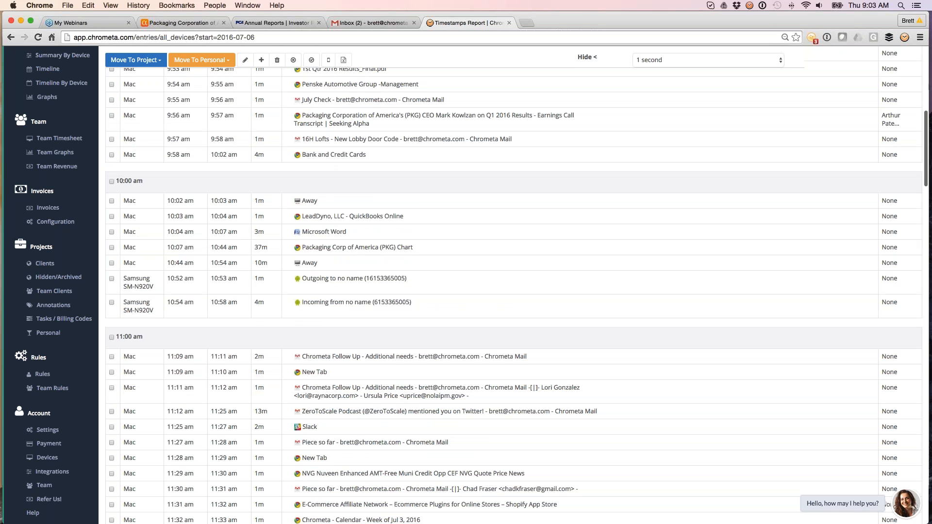
scroll(514, 291, "up", 10)
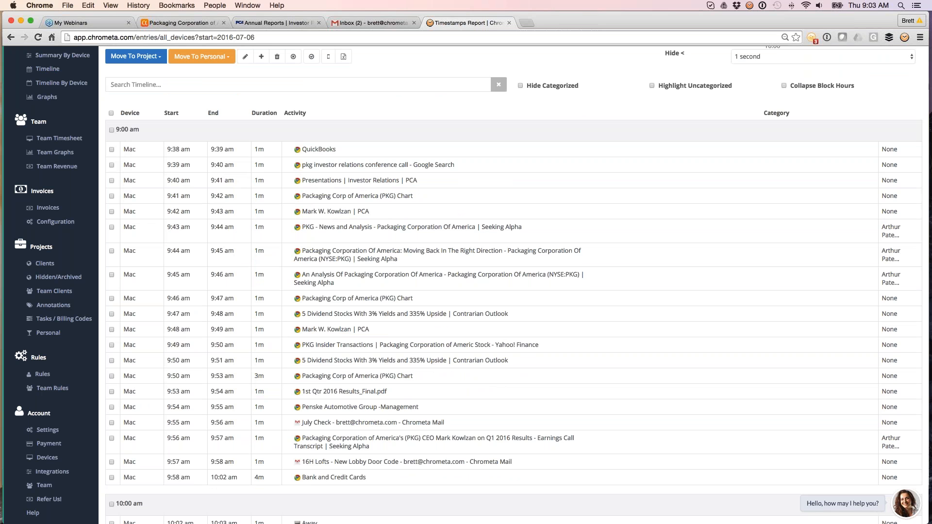
Select every timeline entry from the 9:38 am QuickBooks row through the 9:58 am Bank and Credit Cards row
left_click(111, 150)
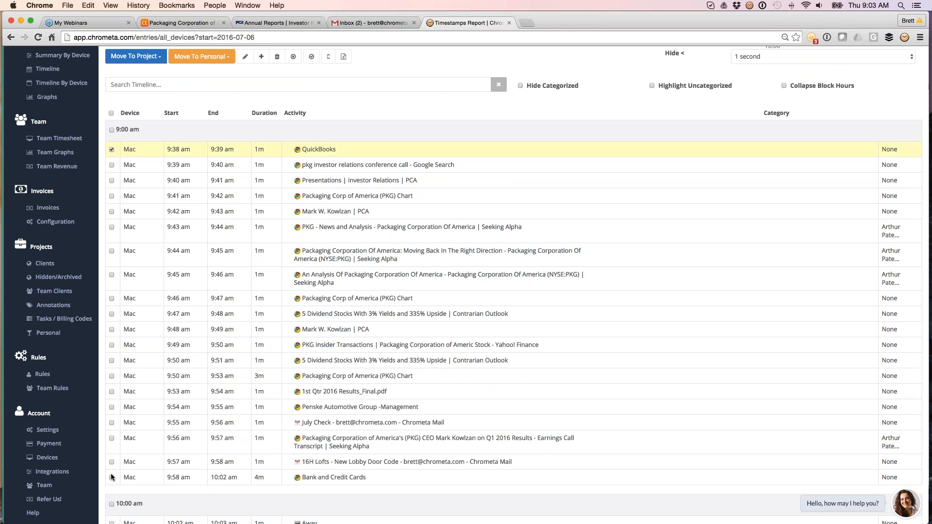
key("shift")
left_click(111, 478, "shift")
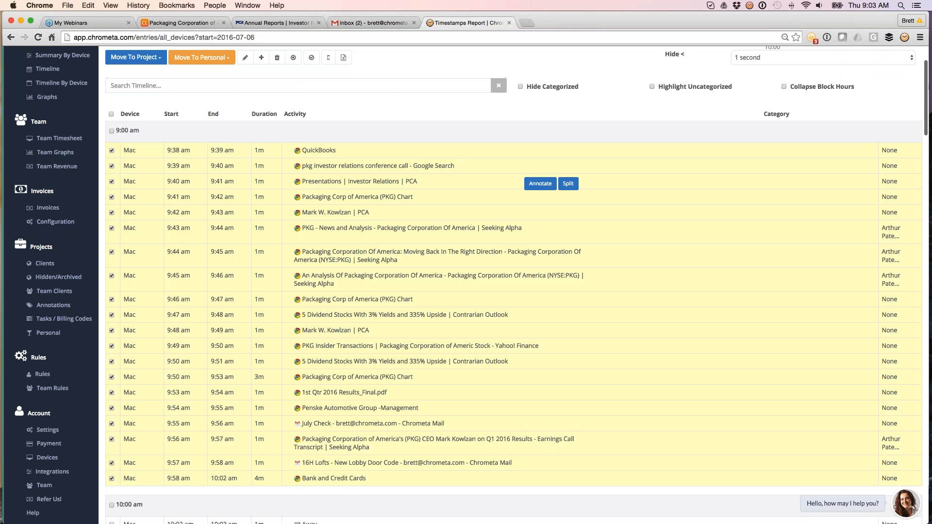
scroll(377, 146, "up", 3)
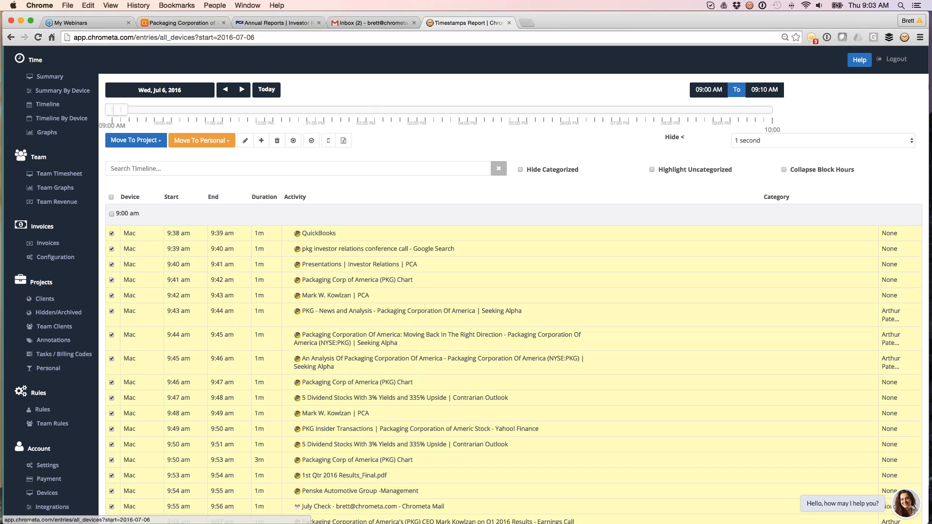
Move the selected entries to the Plummer Assault project, annotating them with the suggested 'Preparing another doc for' note about the contact
left_click(141, 140)
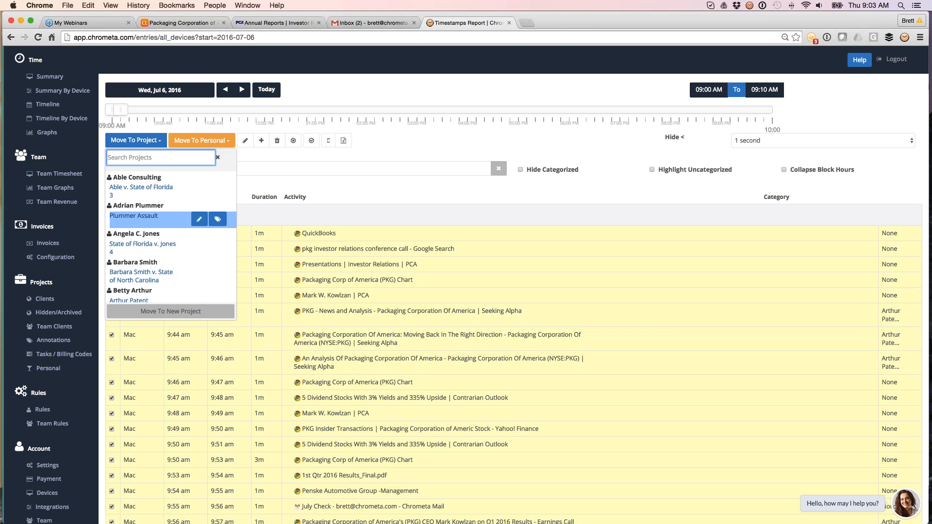
scroll(146, 219, "down", 1)
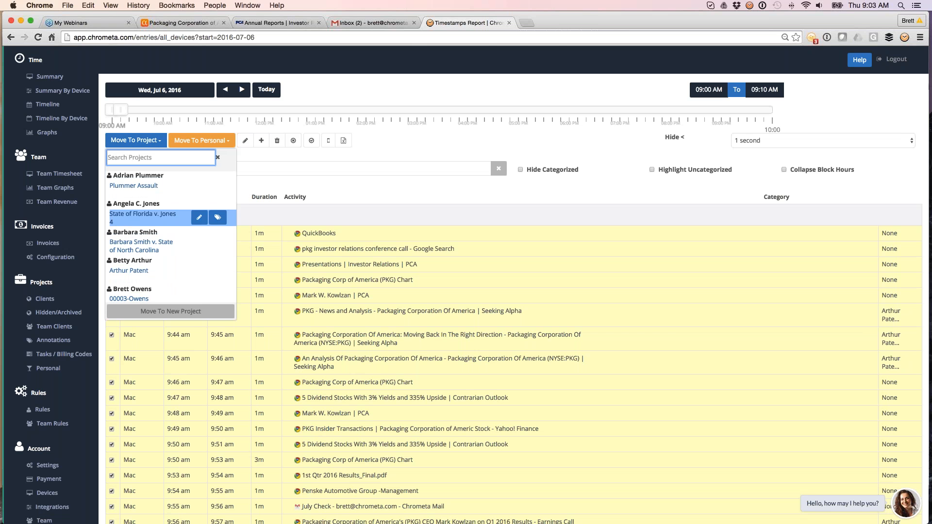
left_click(204, 192)
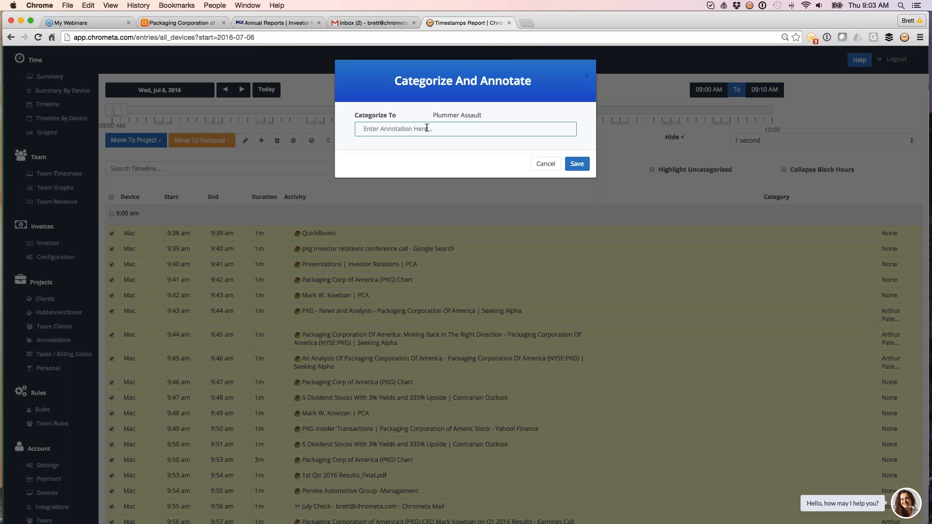
type("Kev")
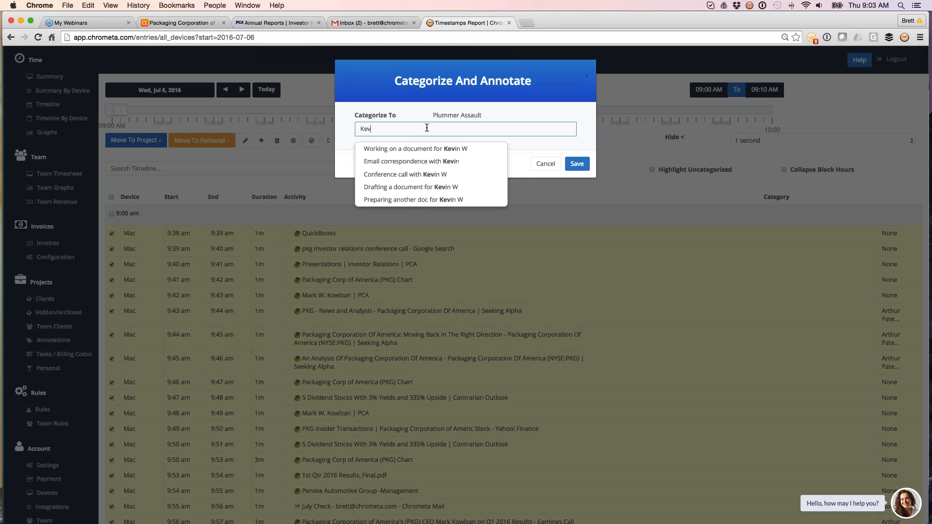
key("Down")
key("Down")
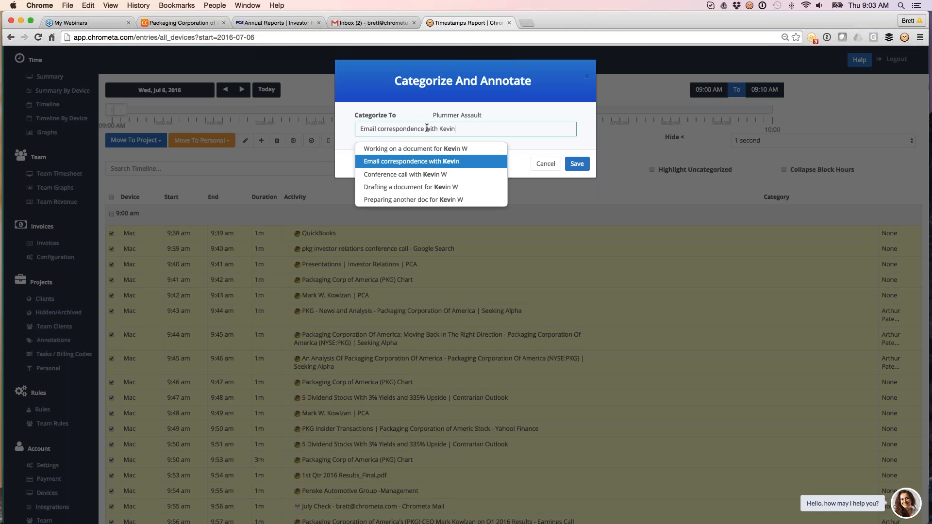
key("Down")
key("Down")
key("Down")
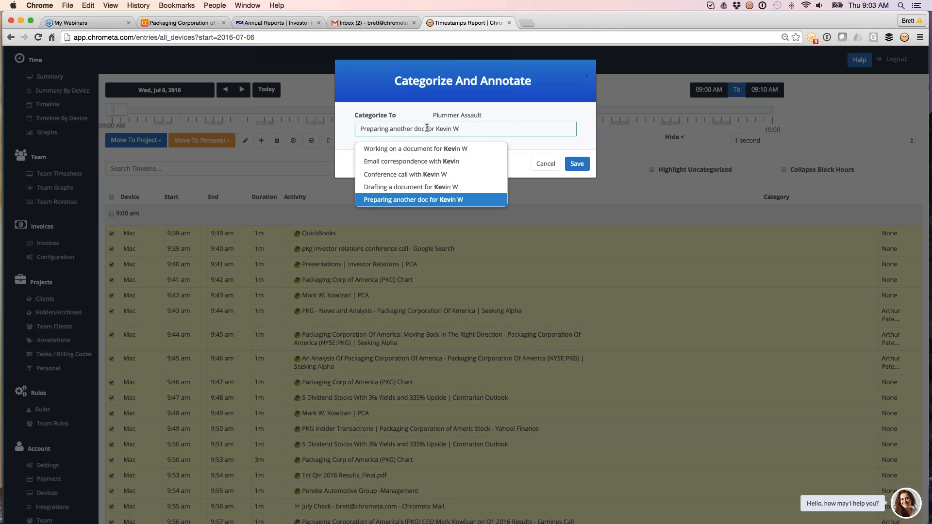
key("Return")
key("Return")
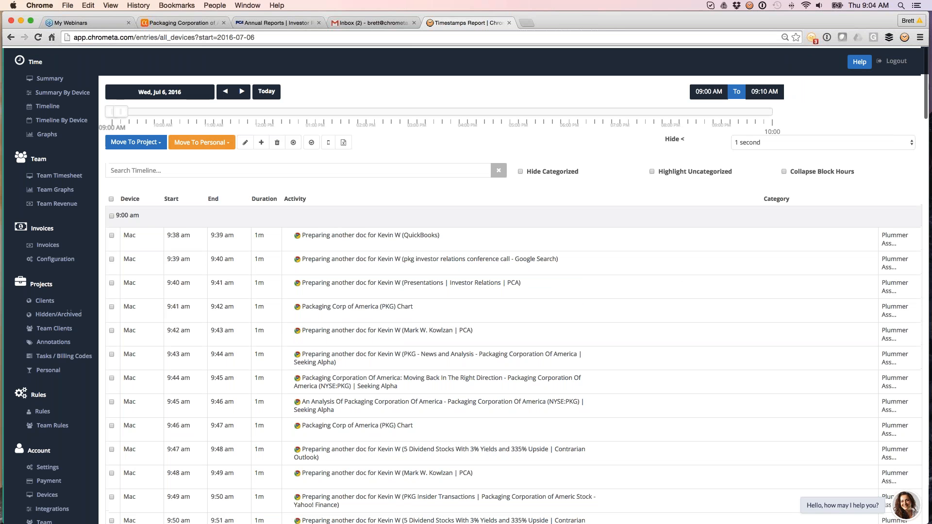
Return to the Summary and expand then collapse the Plummer Assault timesheet entry's details
left_click(49, 76)
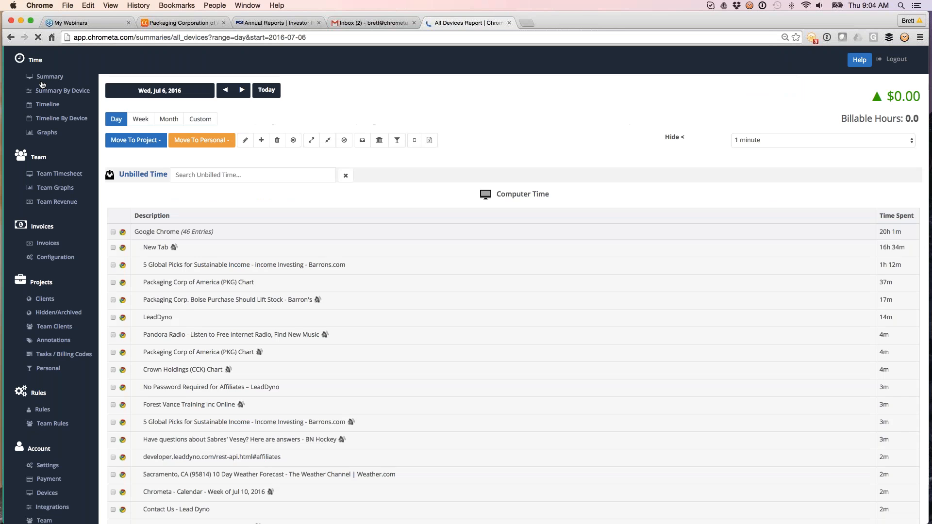
scroll(194, 417, "down", 2)
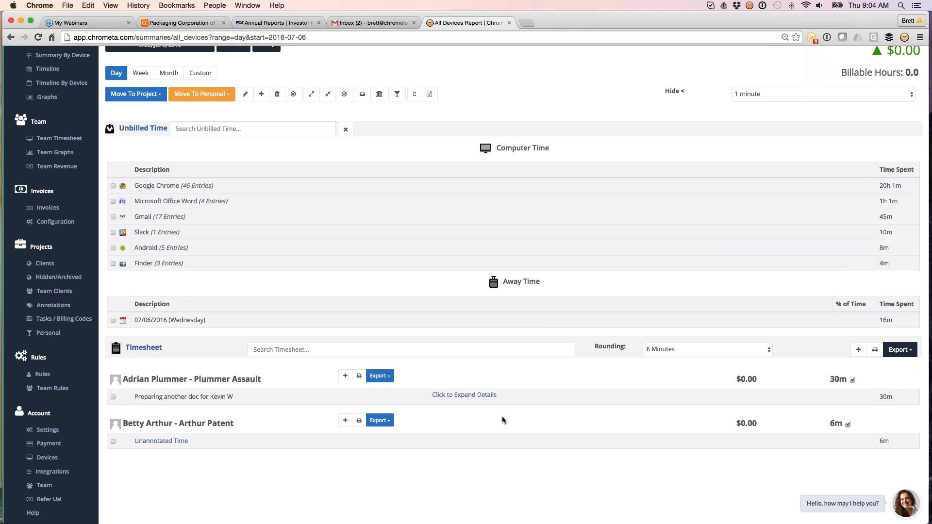
left_click(464, 395)
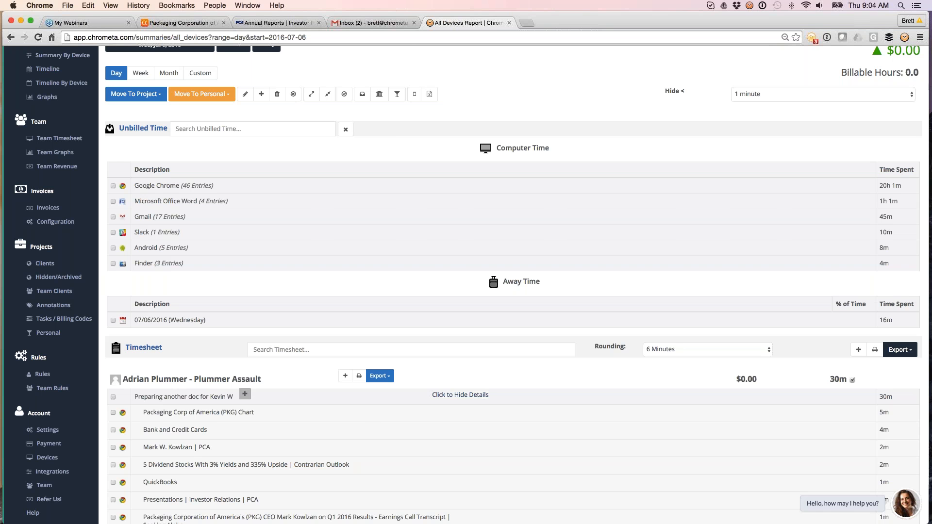
left_click(461, 395)
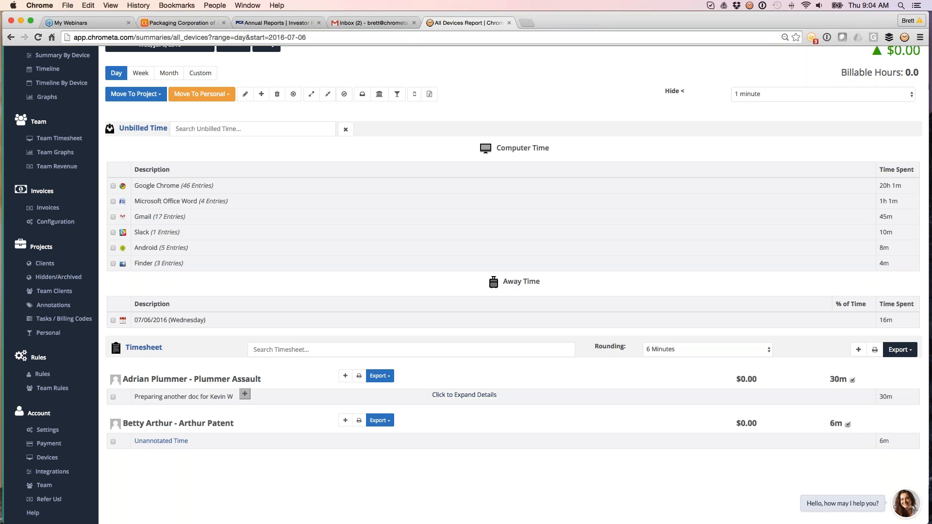
scroll(516, 277, "up", 1)
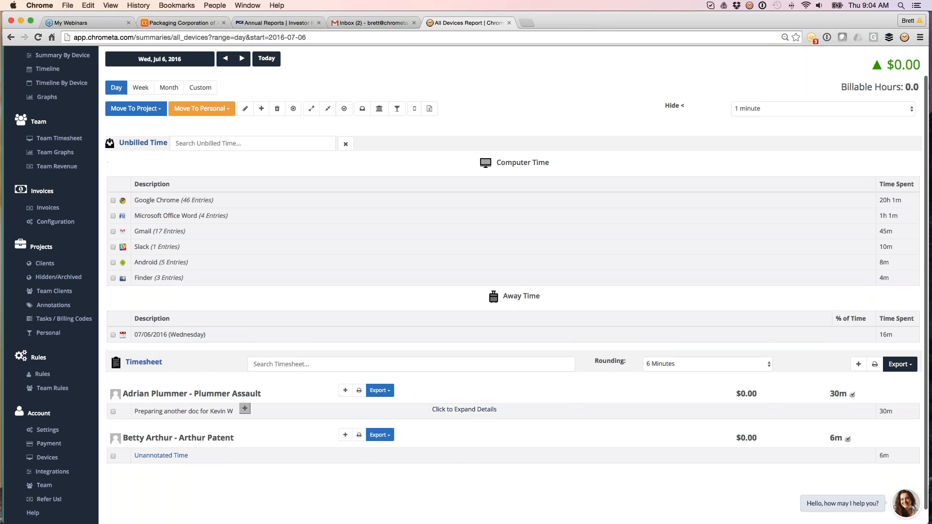
Select the 0716 HY July Issue - PKG.docx entry under Microsoft Office Word and open the categorize-and-create-rule option for Plummer Assault
scroll(287, 262, "up", 2)
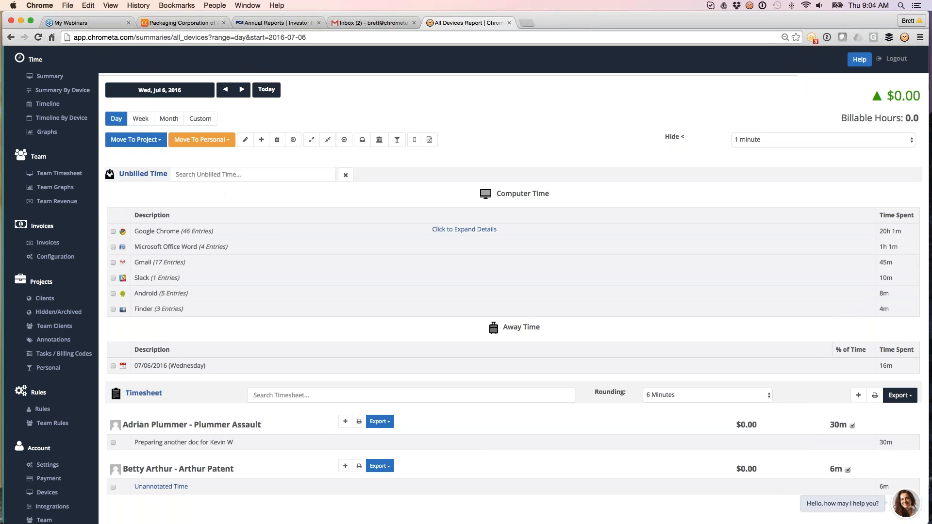
left_click(269, 246)
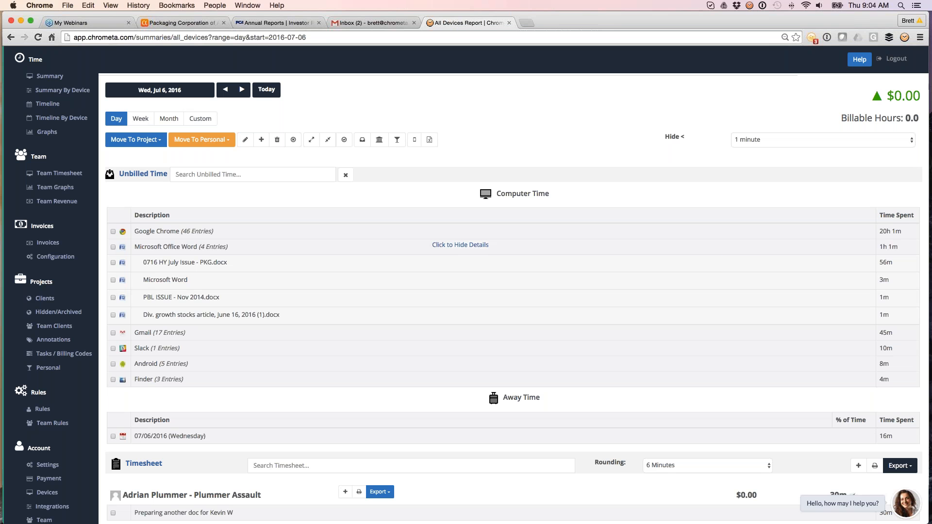
left_click(114, 263)
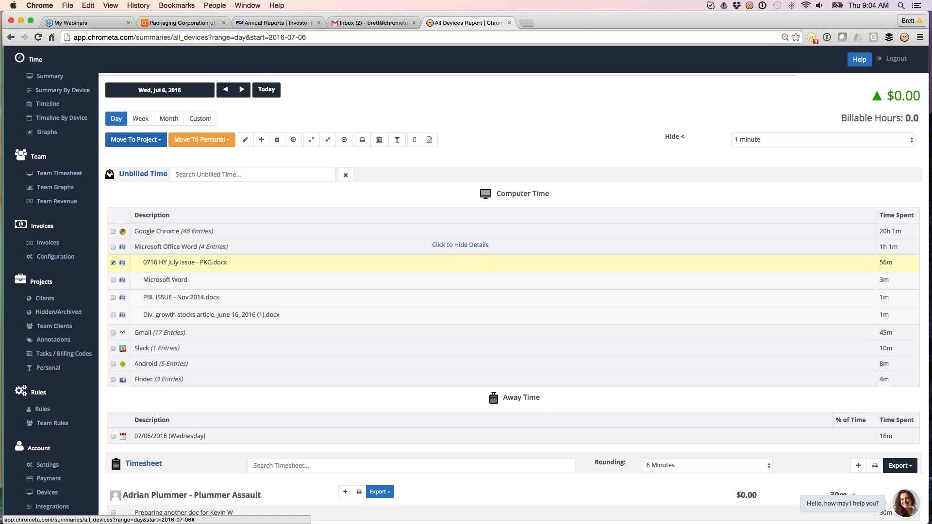
left_click(134, 139)
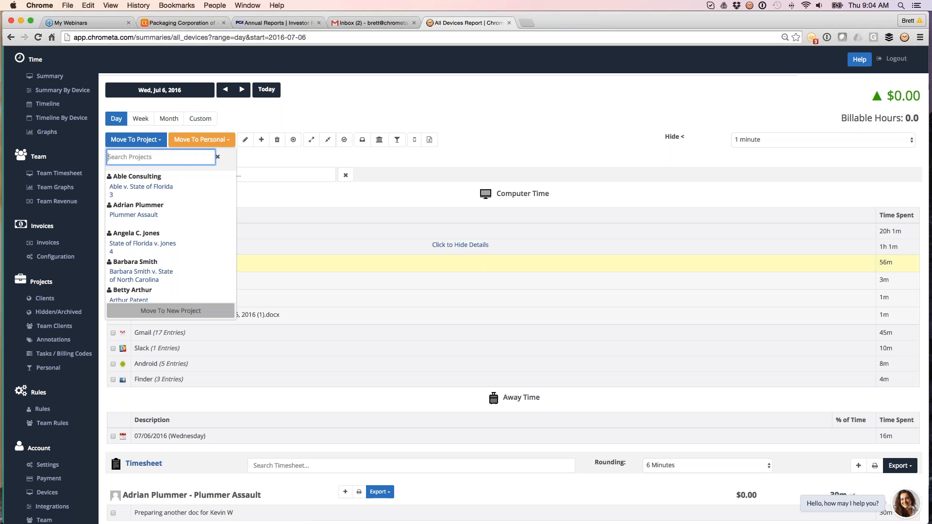
type("Pl")
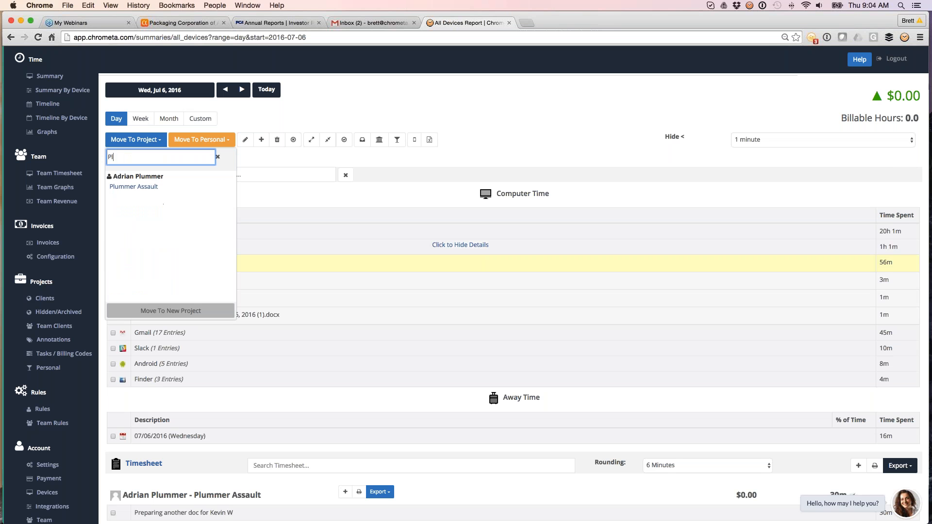
type("um")
key("Down")
mouse_move(153, 196)
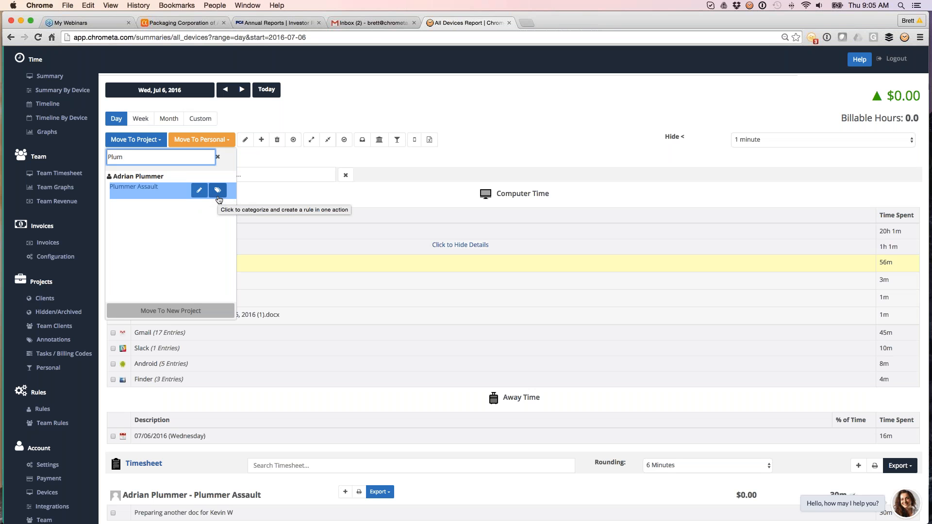
left_click(218, 190)
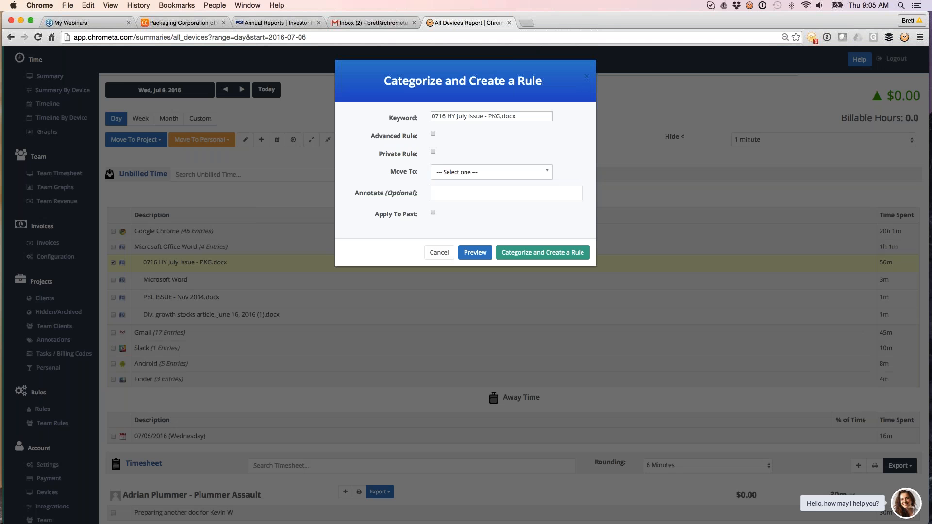
Try to set up a rule with keyword '0716 HY July Issue' moving matches to 00003-Owens, applied to past, and preview it
left_click(484, 117)
left_click_drag(482, 117, 529, 116)
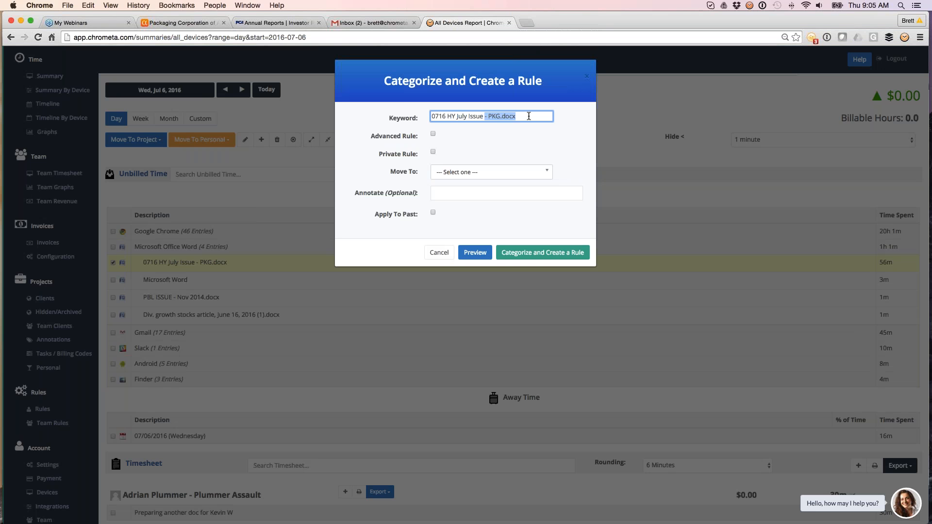
key("BackSpace")
left_click(491, 171)
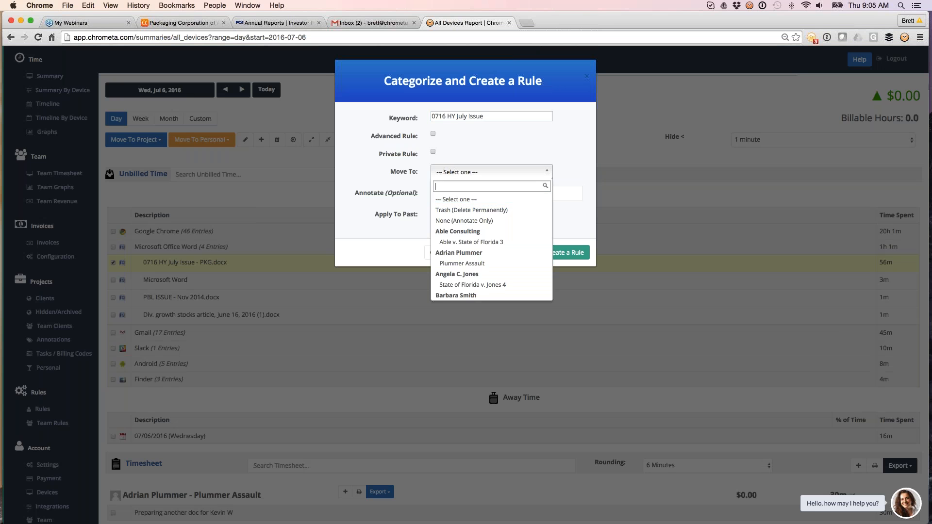
scroll(485, 275, "down", 3)
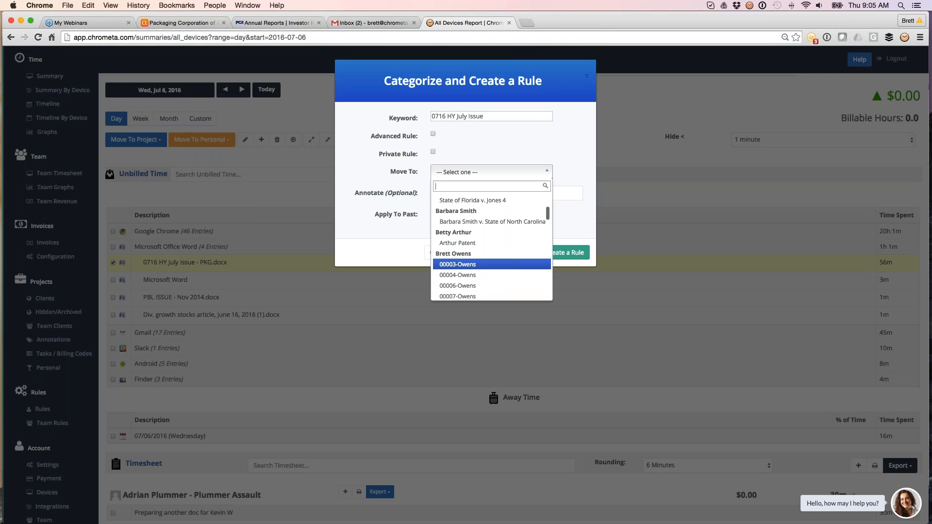
left_click(465, 264)
left_click(432, 214)
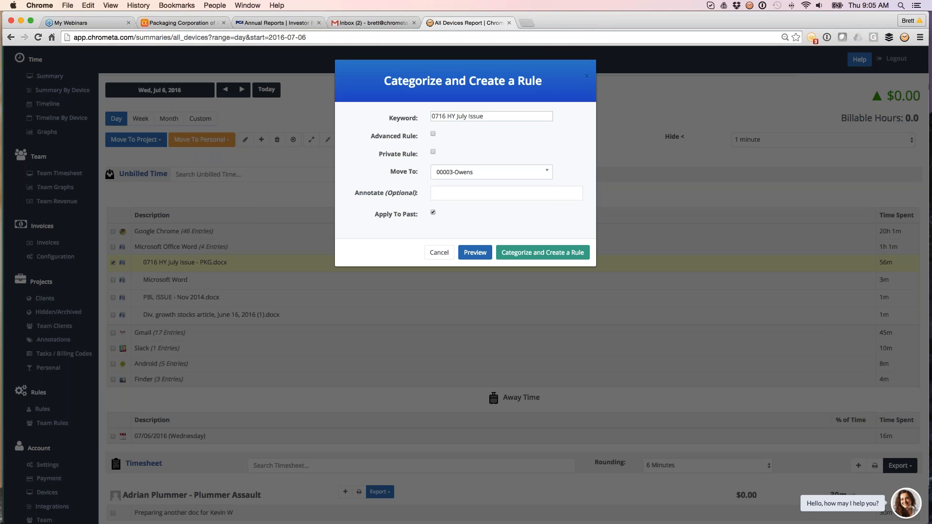
left_click(474, 252)
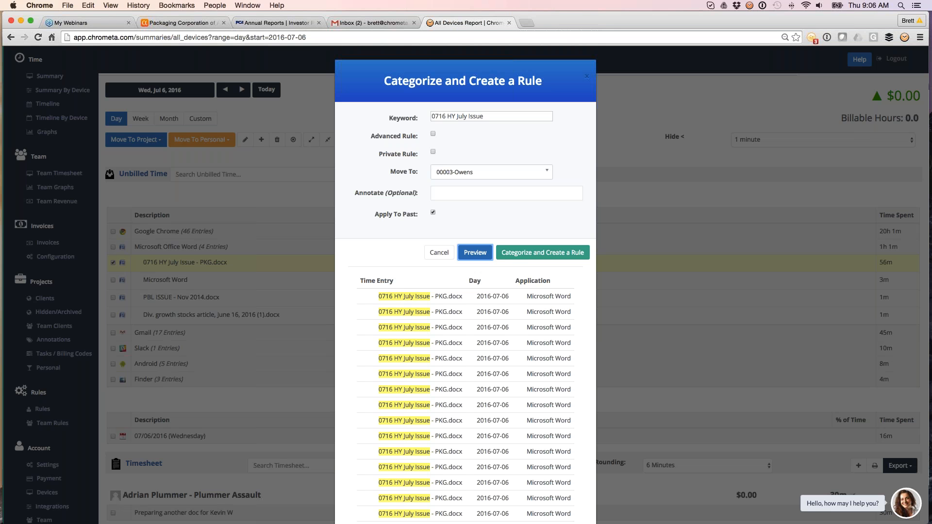
left_click(700, 143)
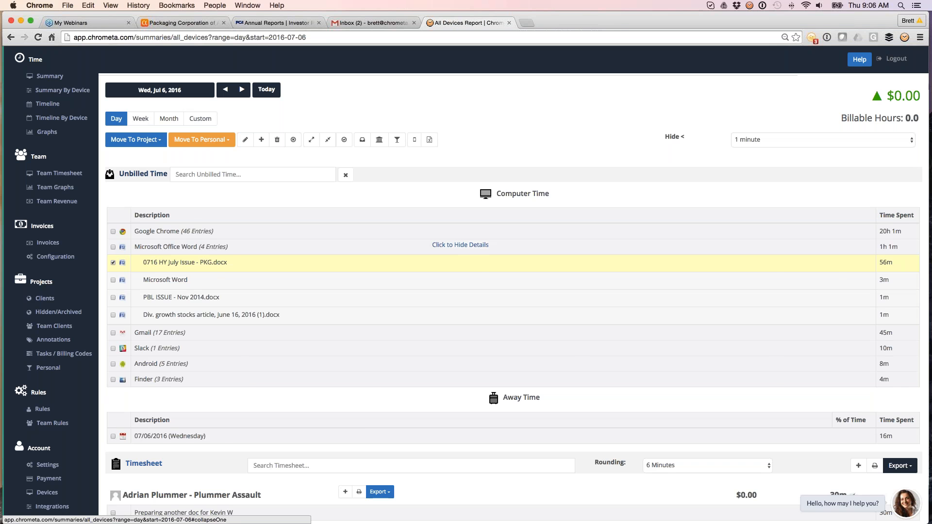
Hide the unbilled activity details and expand then collapse the Arthur Patent unannotated time details
left_click(460, 245)
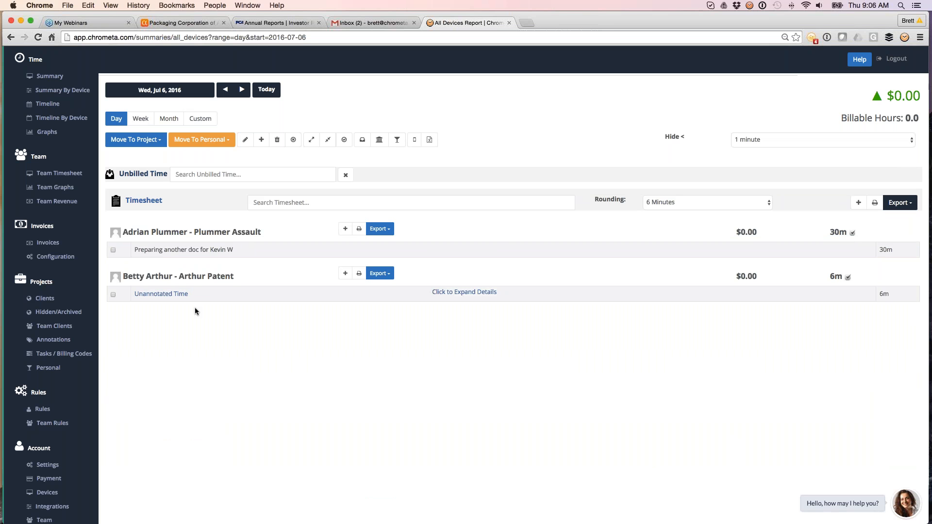
left_click(464, 292)
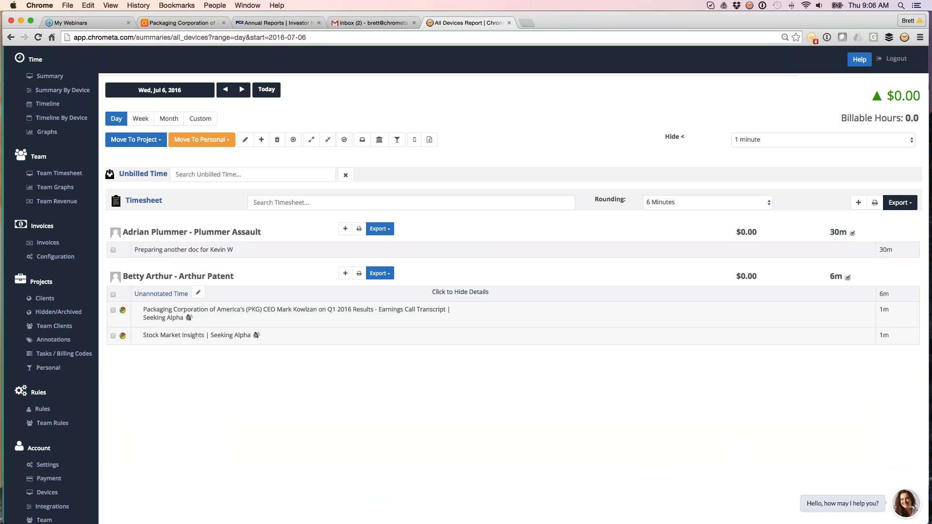
left_click(460, 292)
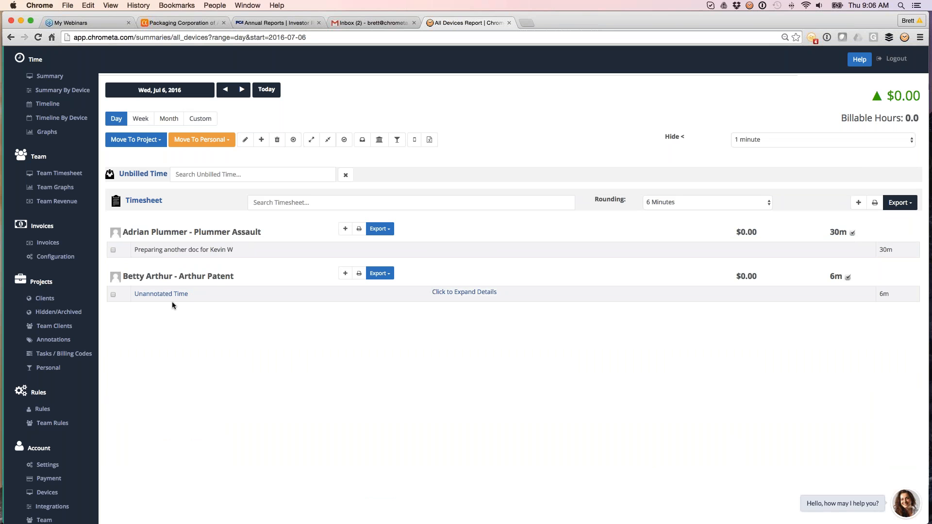
Annotate the Arthur Patent unannotated time with the suggested 'Working on a document for' note about the contact
mouse_move(161, 295)
left_click(198, 292)
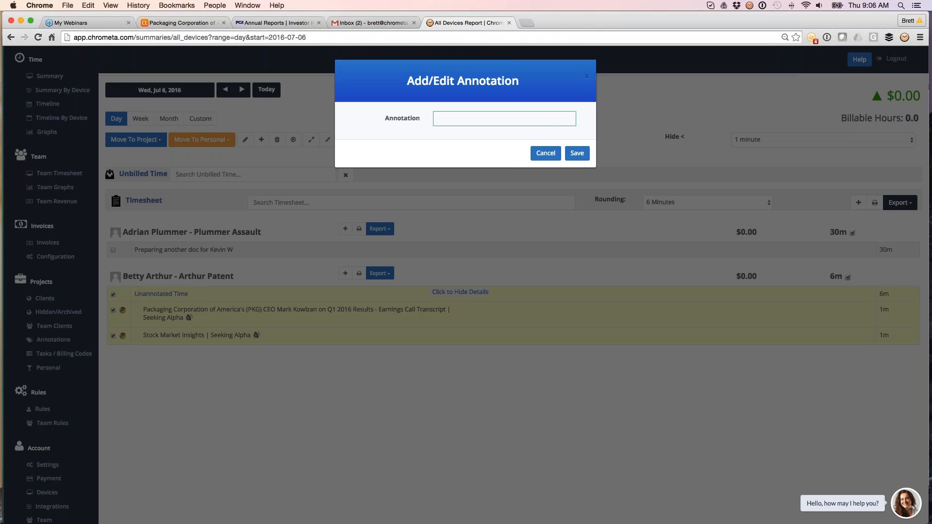
type("Ke")
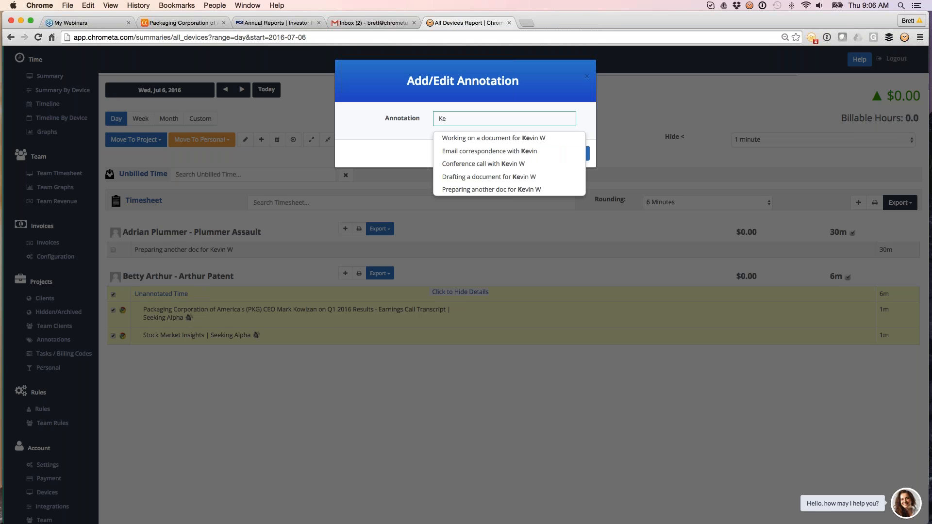
key("Down")
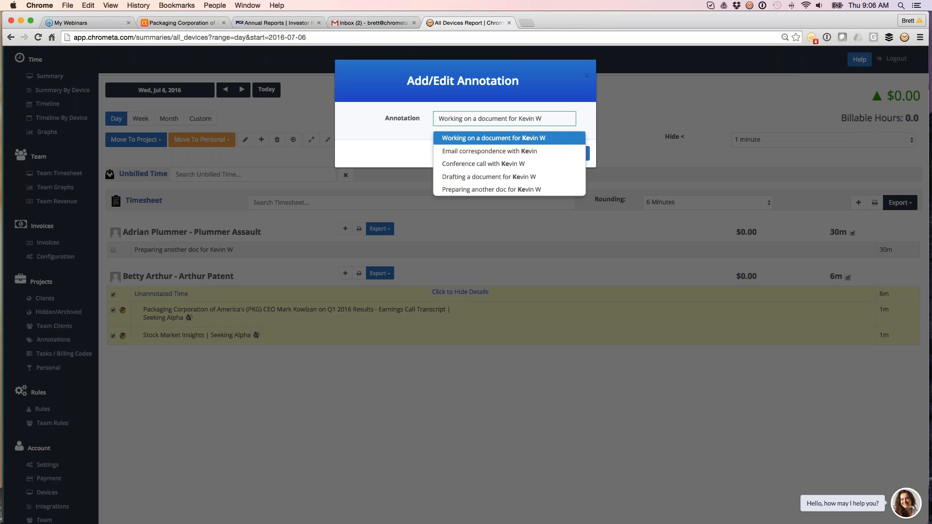
key("Return")
left_click(577, 153)
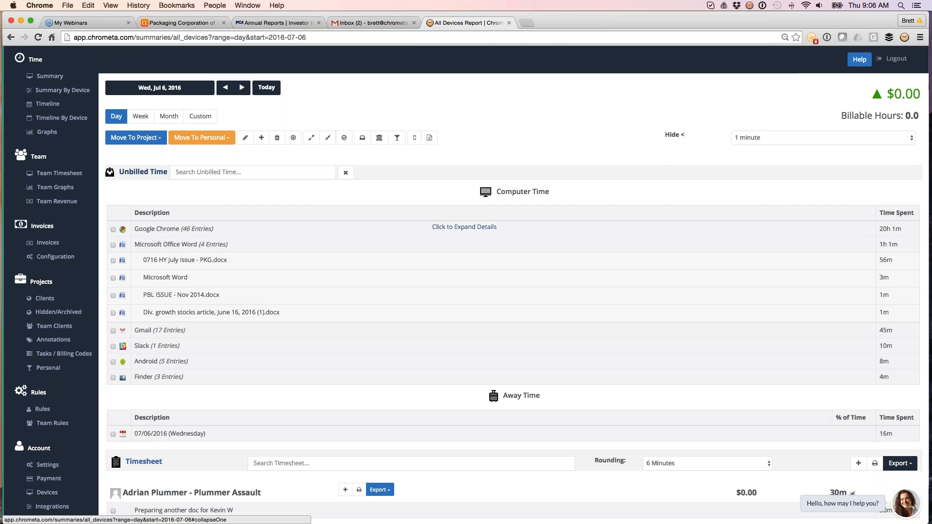
Collapse the unbilled time section, open the printable timesheet, and return to the report tab
left_click(143, 172)
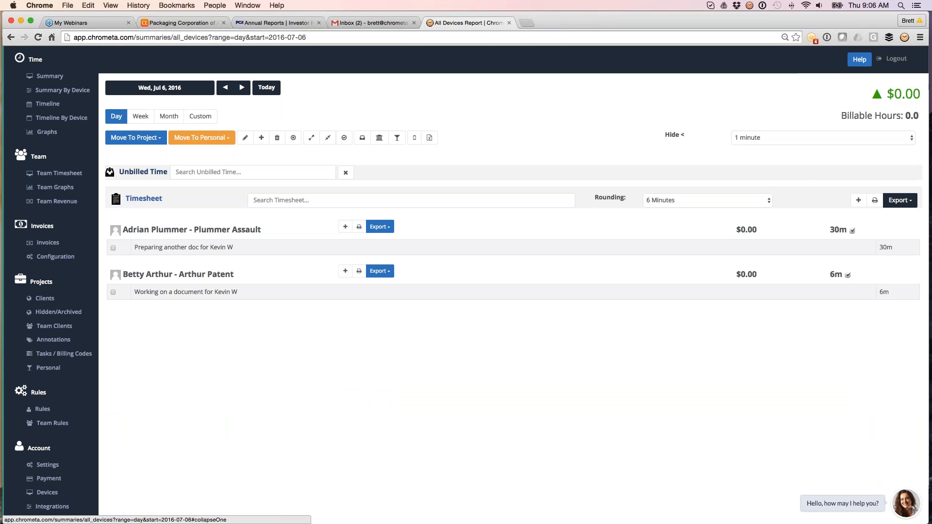
left_click(872, 200)
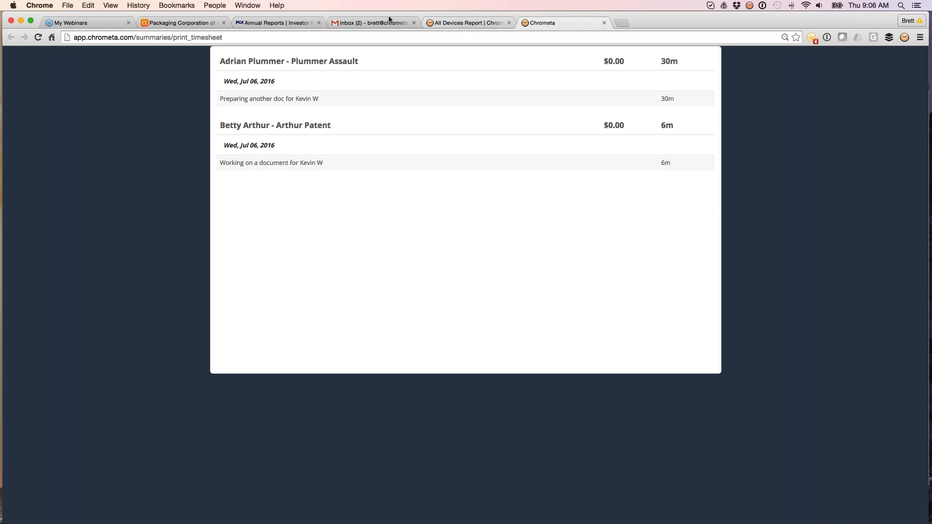
left_click(464, 24)
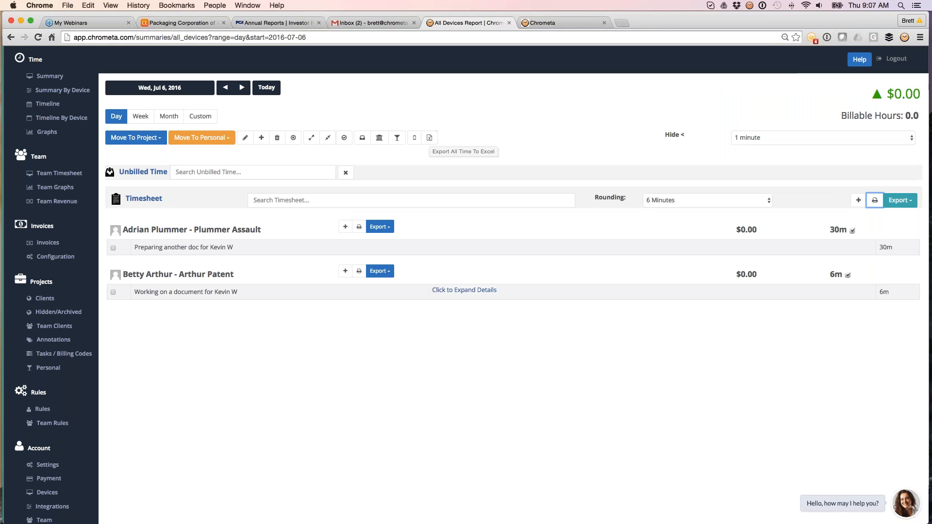
Review the timesheet export options and then the Clio integration settings on the Integrations page
left_click(900, 200)
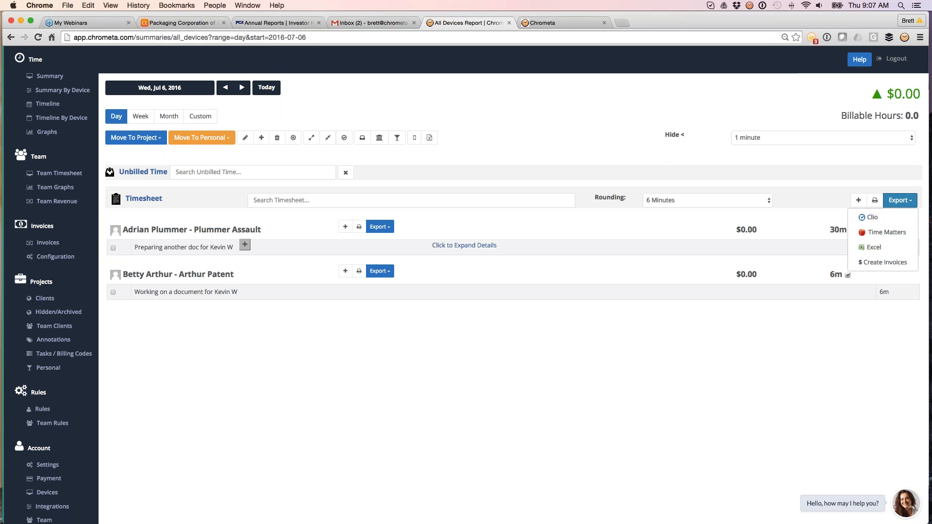
left_click(127, 399)
scroll(127, 398, "down", 1)
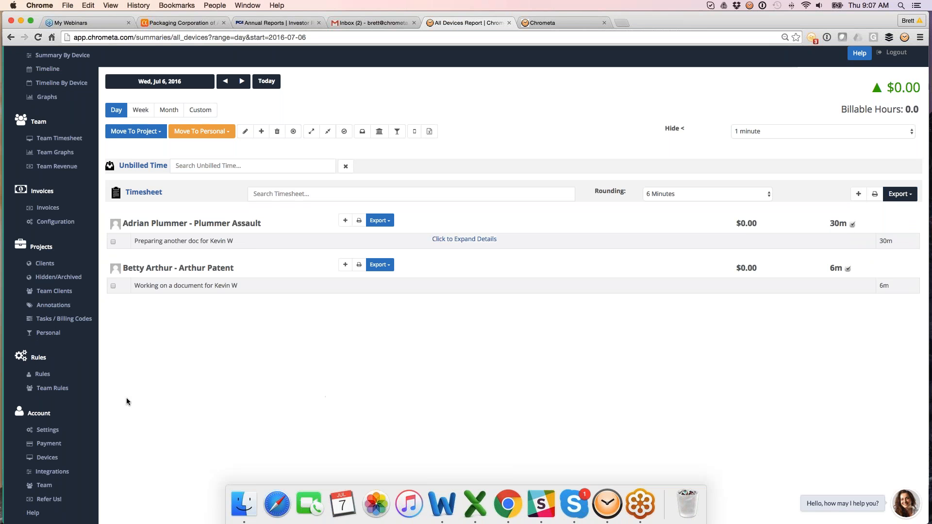
scroll(126, 401, "down", 2)
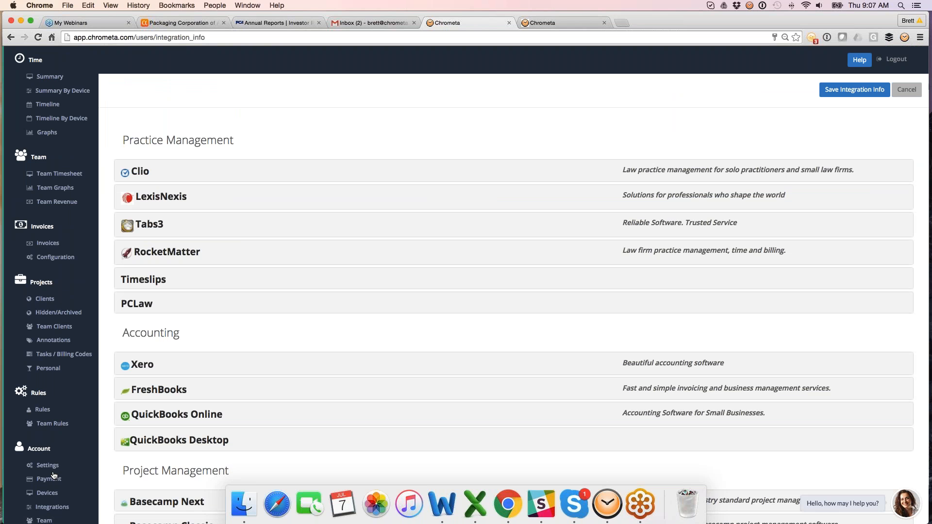
scroll(486, 291, "down", 1)
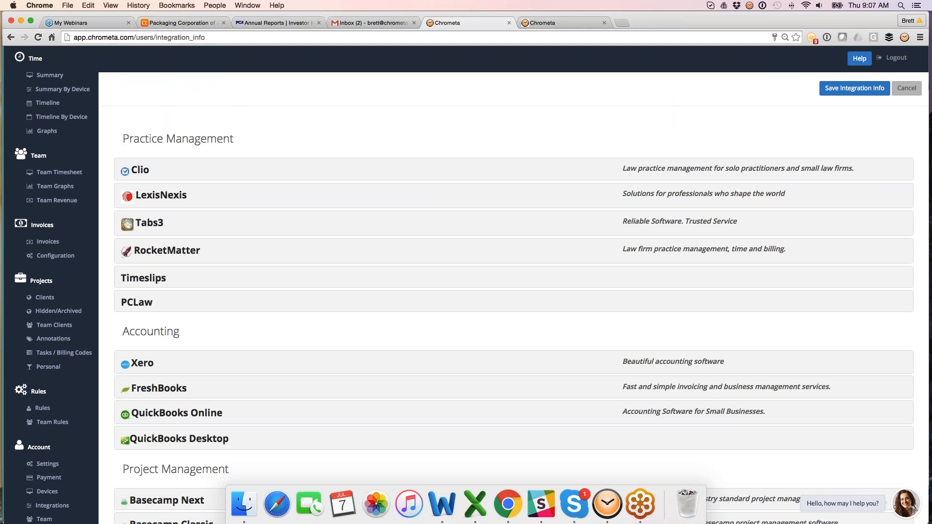
scroll(287, 381, "down", 3)
left_click(141, 99)
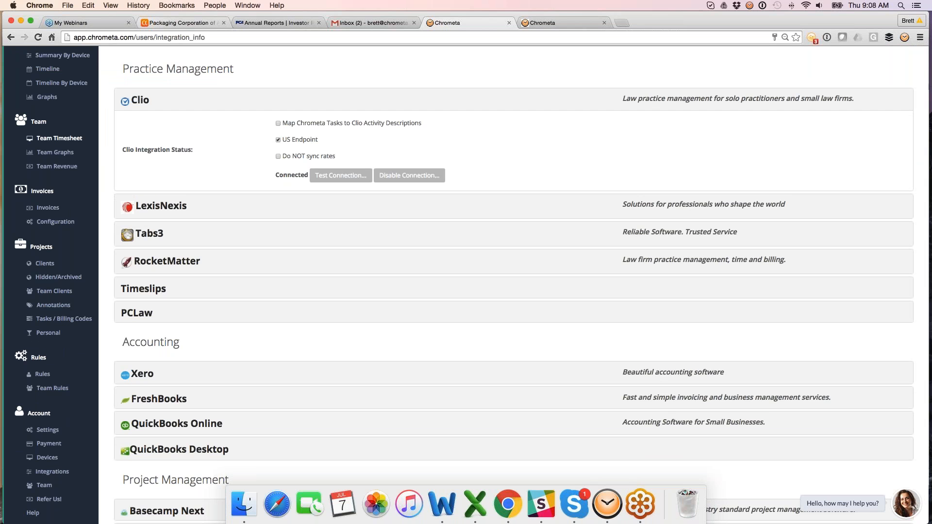
Sync the clients and projects list with Clio
left_click(45, 264)
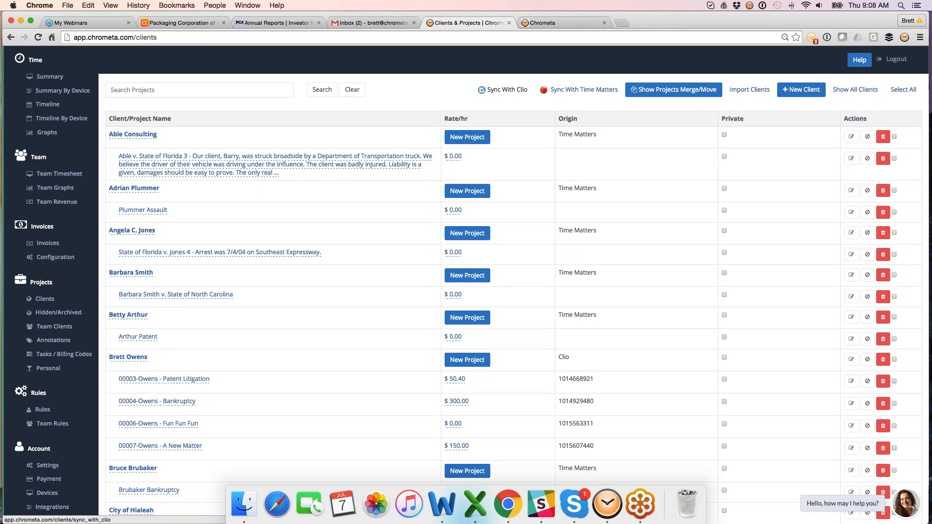
left_click(497, 94)
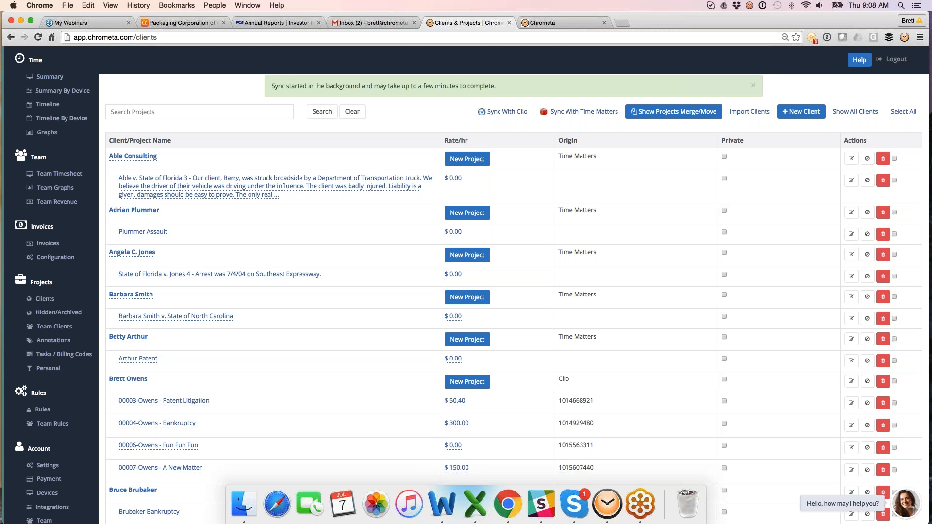
Return to the Summary, view the timesheet export options, and expand the Android activity entries
left_click(51, 77)
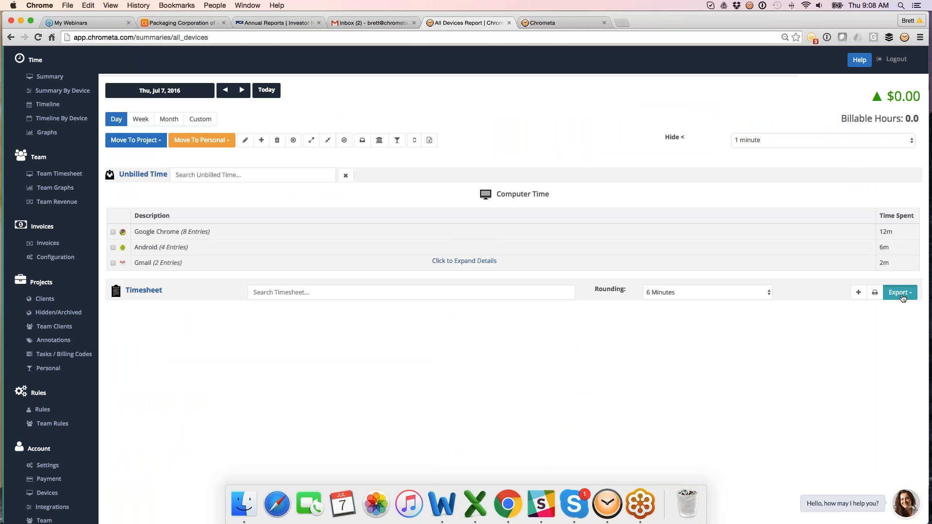
left_click(899, 292)
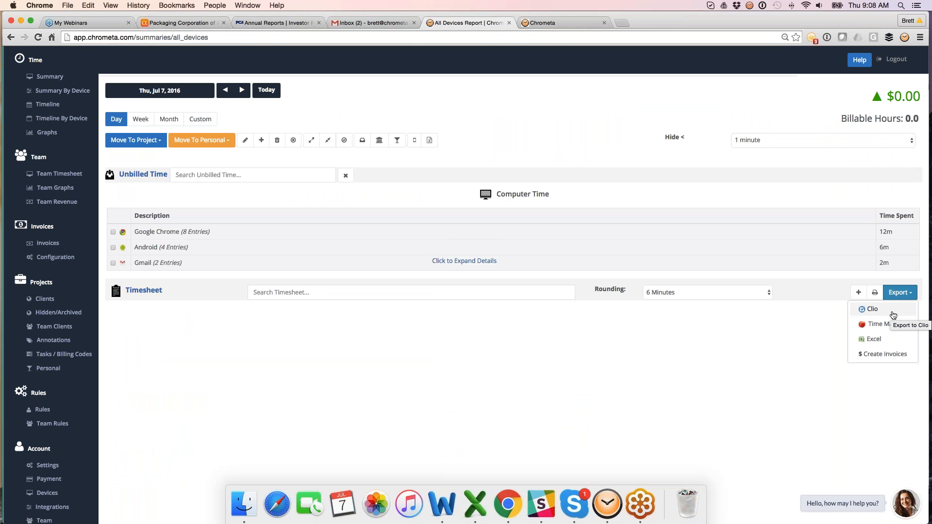
left_click(392, 247)
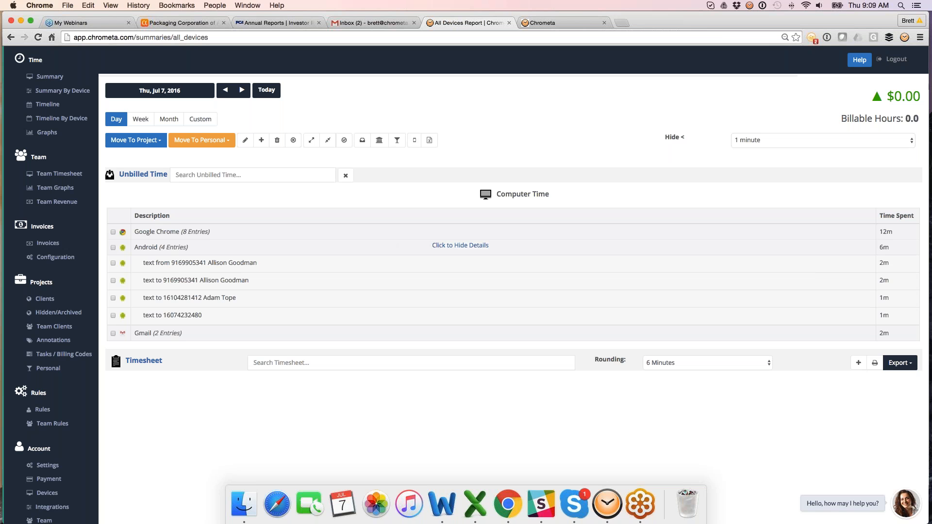
Open the Chrometa free trial page in a new browser tab and review its desktop and mobile download options
left_click(624, 23)
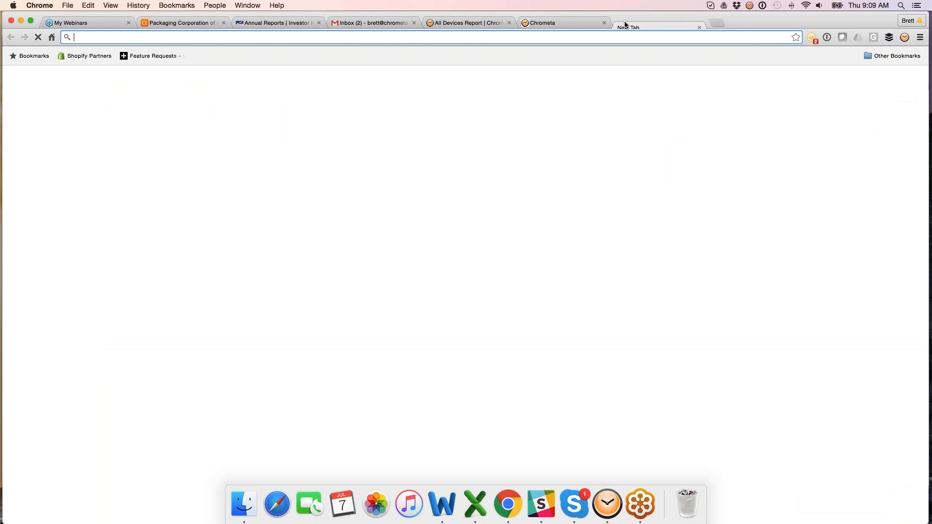
type("chr")
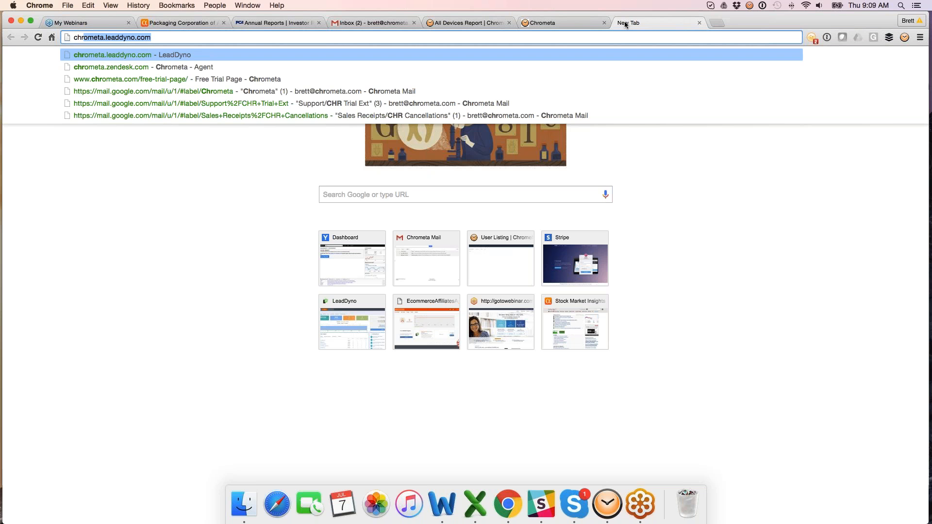
key("Down")
key("Down")
key("Return")
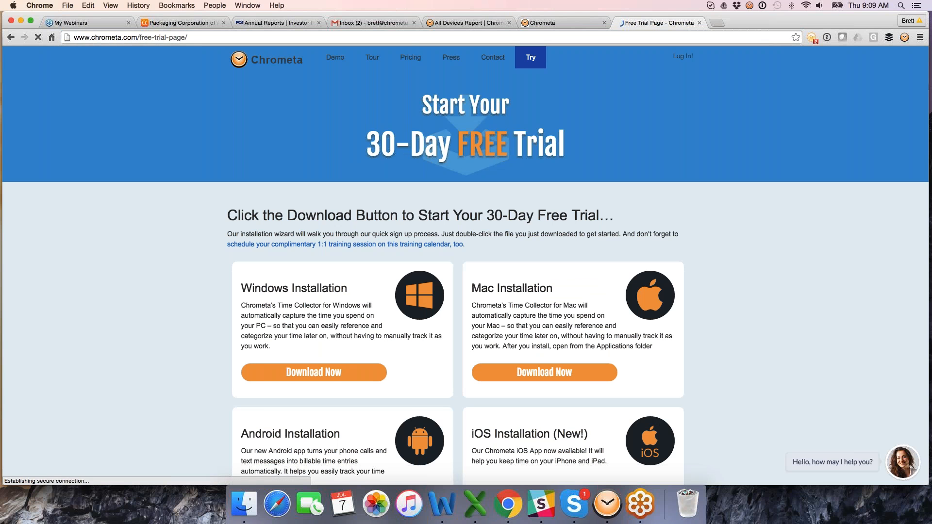
scroll(544, 371, "down", 5)
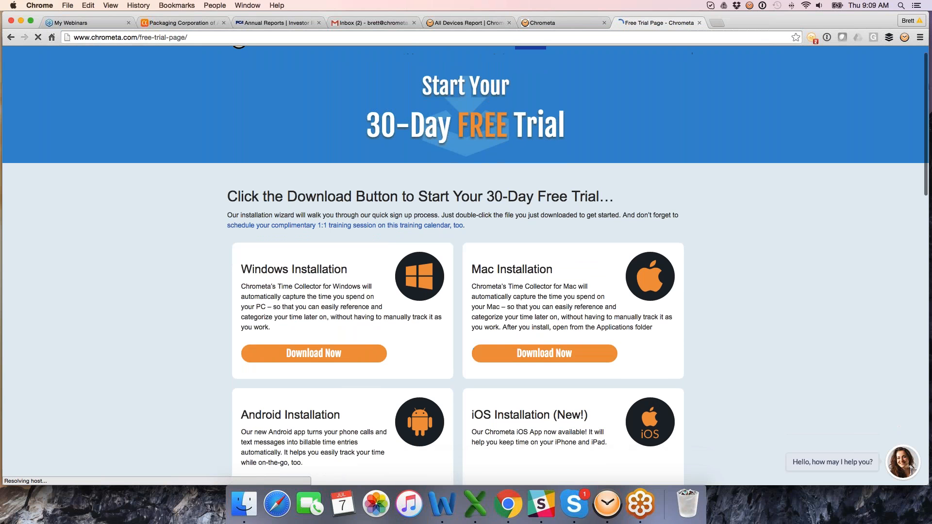
scroll(544, 371, "down", 2)
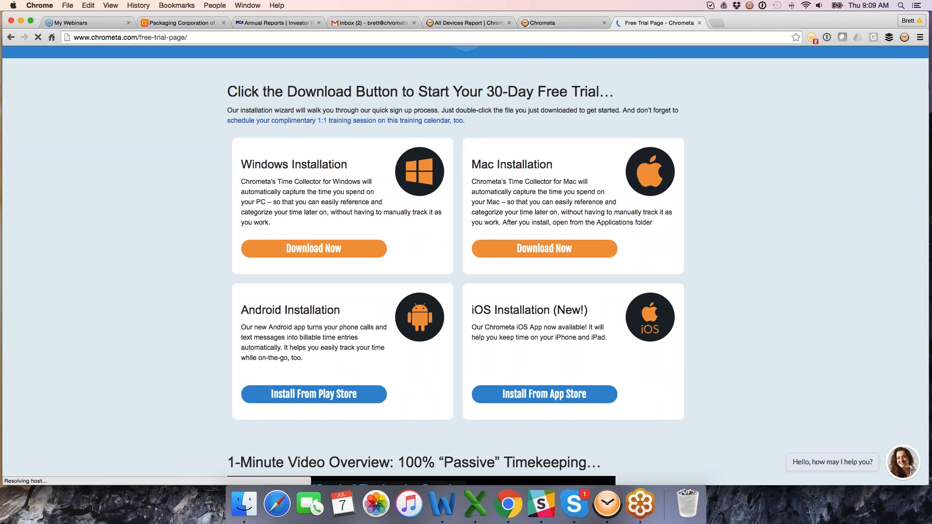
scroll(490, 316, "up", 2)
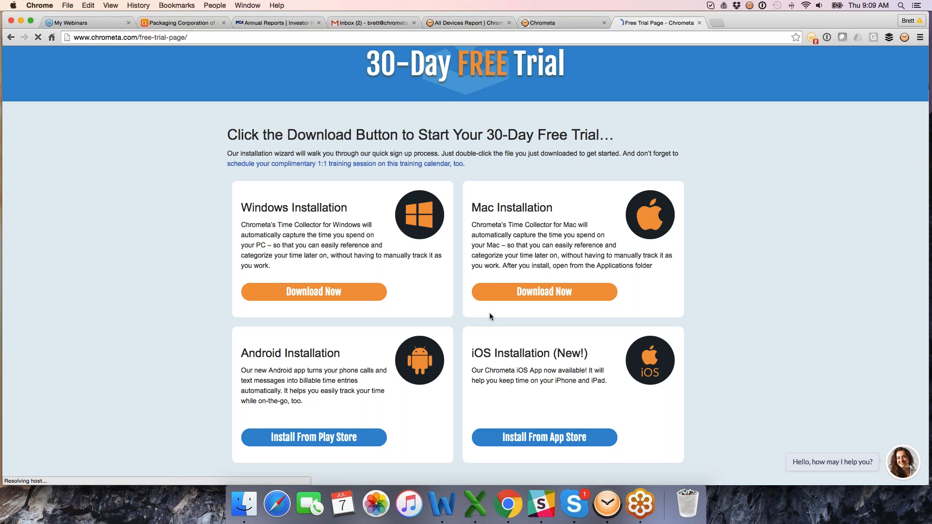
scroll(489, 316, "up", 1)
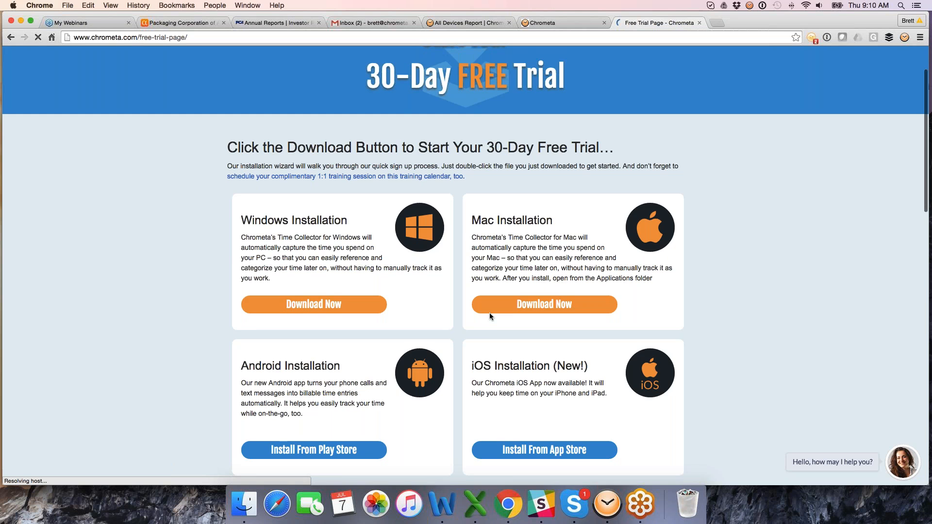
scroll(489, 316, "up", 3)
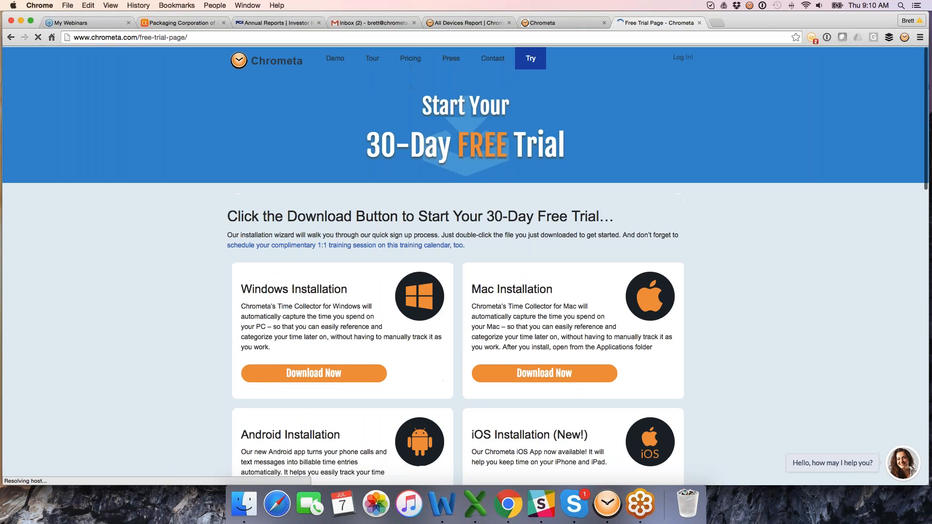
Open the Contact page and review the sales and support contact details
left_click(493, 60)
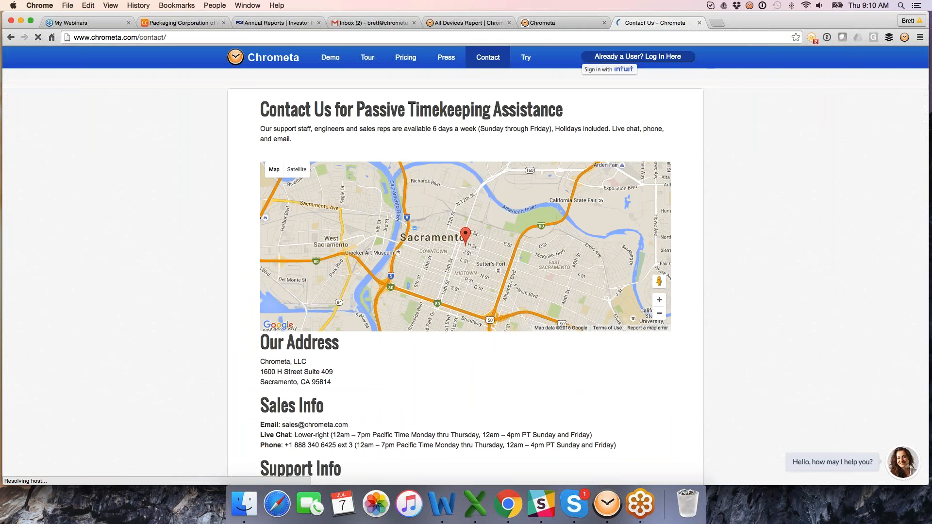
left_click(196, 313)
scroll(197, 313, "down", 1)
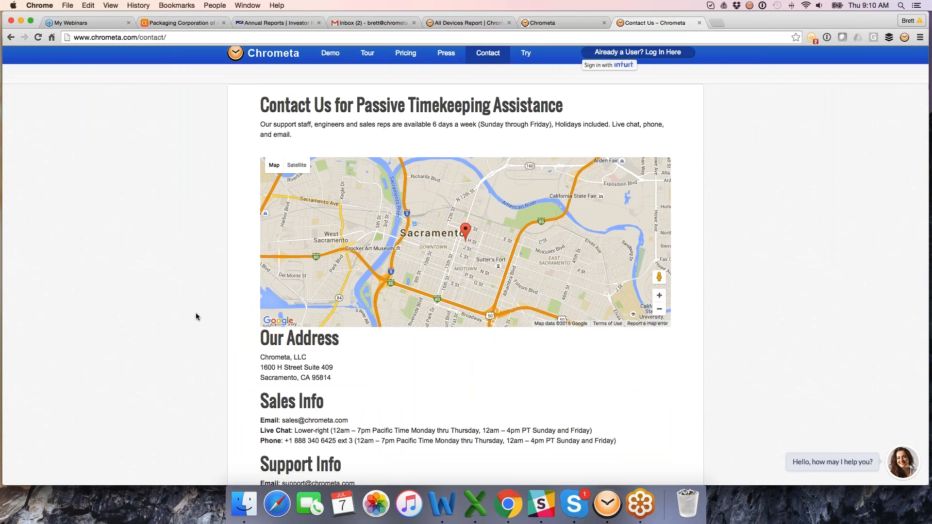
scroll(196, 314, "down", 2)
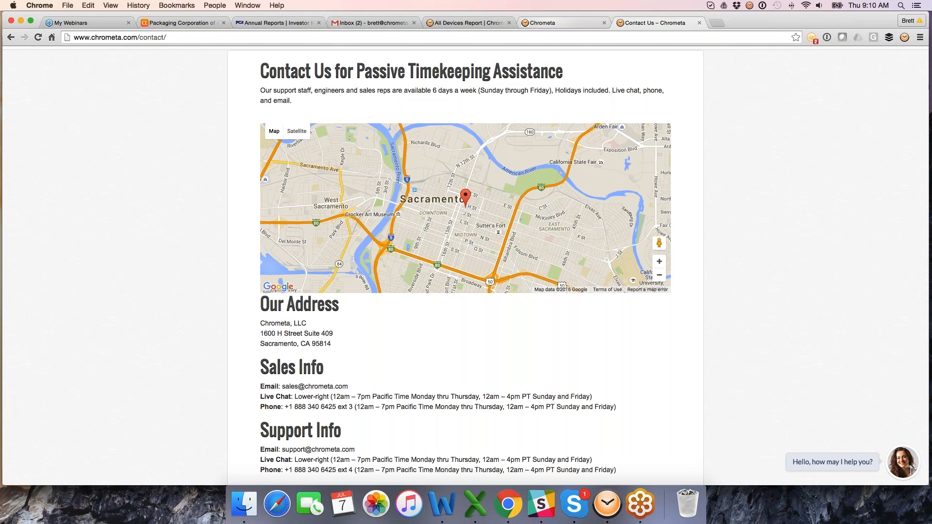
Revisit the printable timesheet and all-devices report tabs, then return to the contact page
left_click(562, 22)
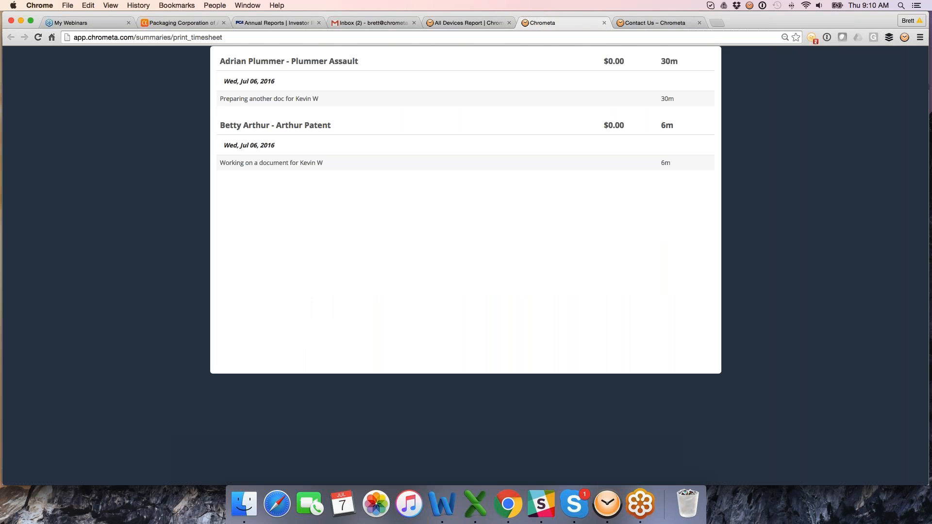
left_click(444, 28)
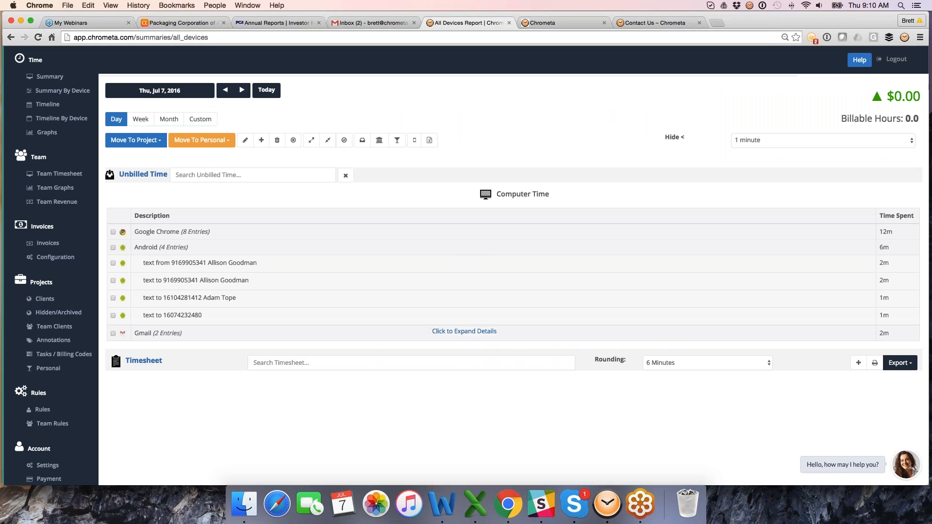
left_click(639, 25)
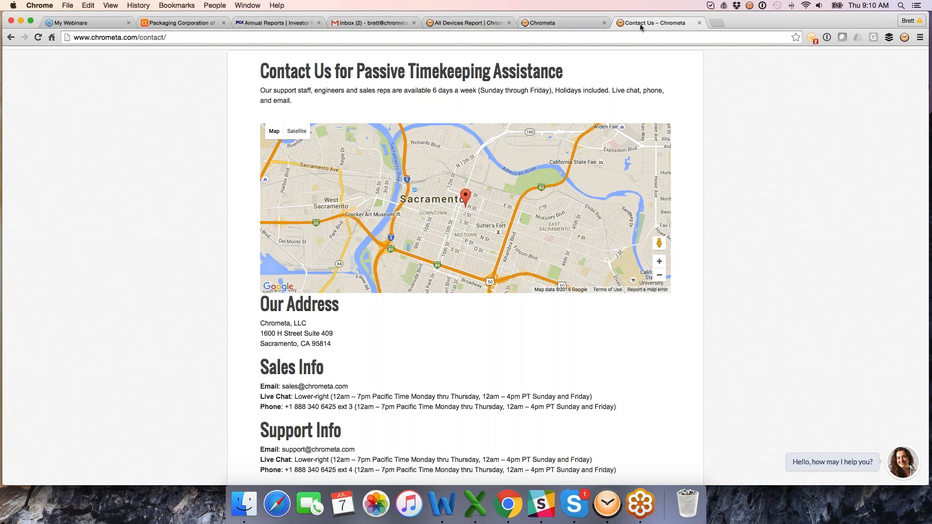